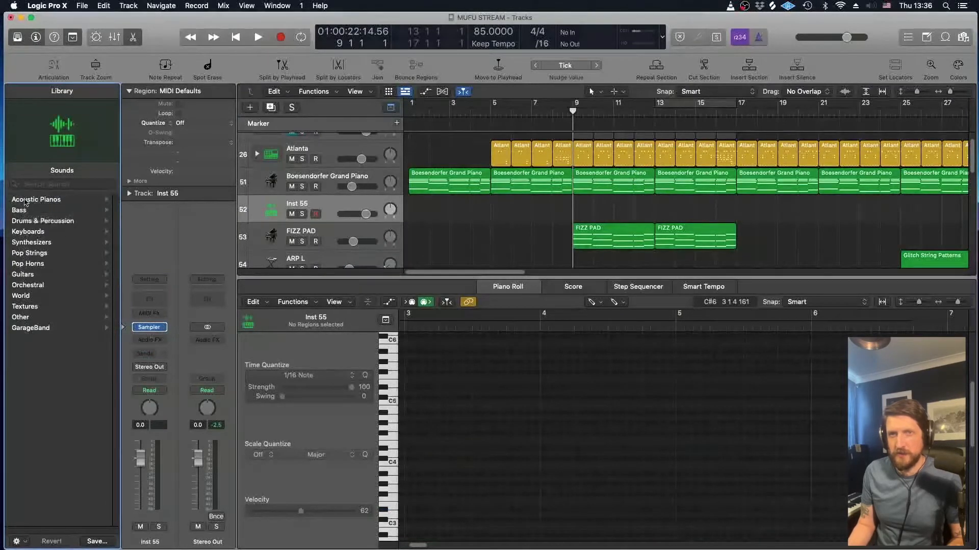
# Step: Browse the Acoustic Pianos, Orchestral and GarageBand categories of the sampler sound library for the Inst 55 track
pyautogui.click(24, 200)
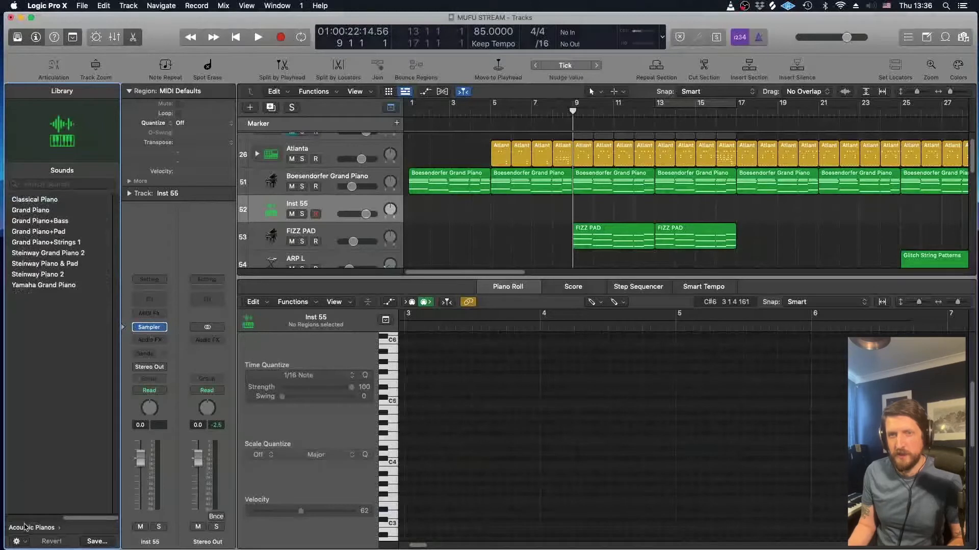
pyautogui.click(24, 526)
pyautogui.click(30, 287)
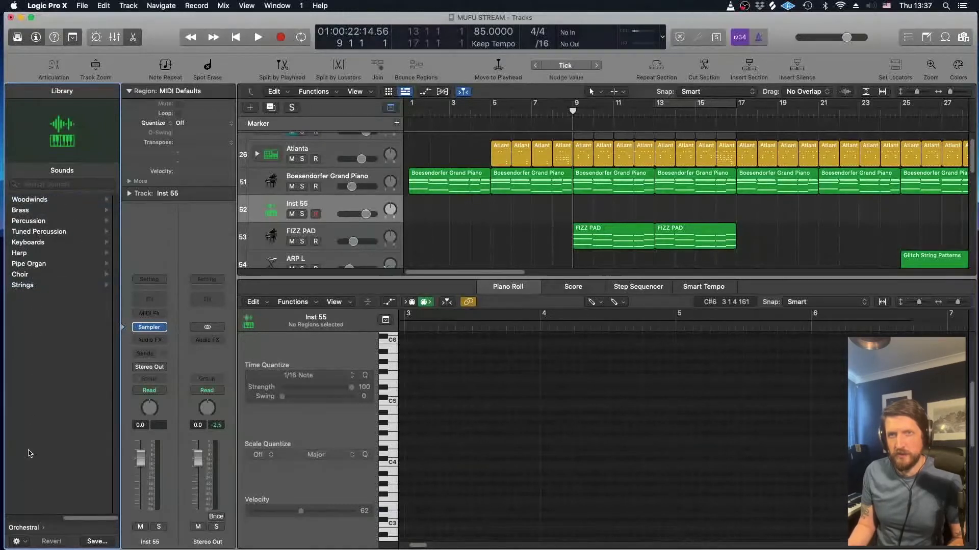
pyautogui.click(25, 528)
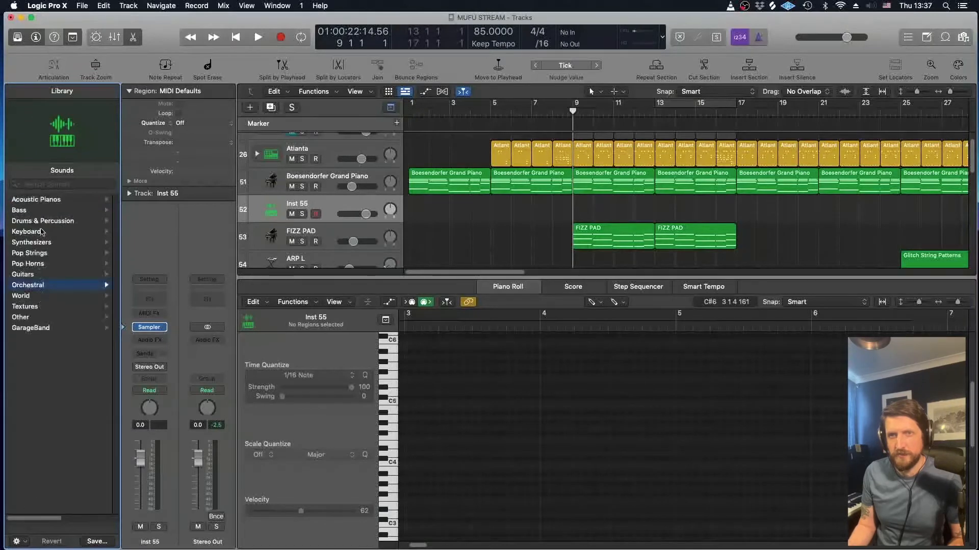
pyautogui.click(30, 329)
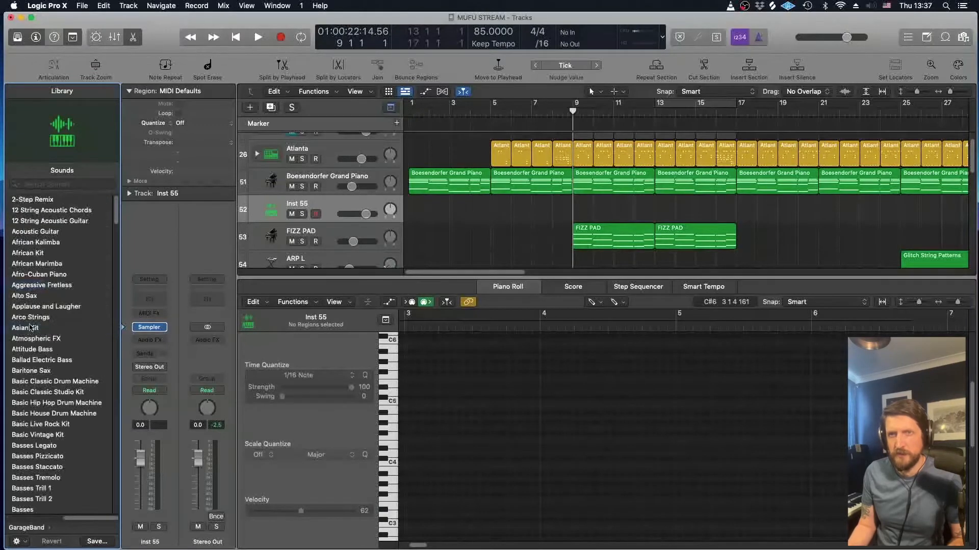
pyautogui.scroll(-3, 46, 265)
pyautogui.scroll(-9, 46, 265)
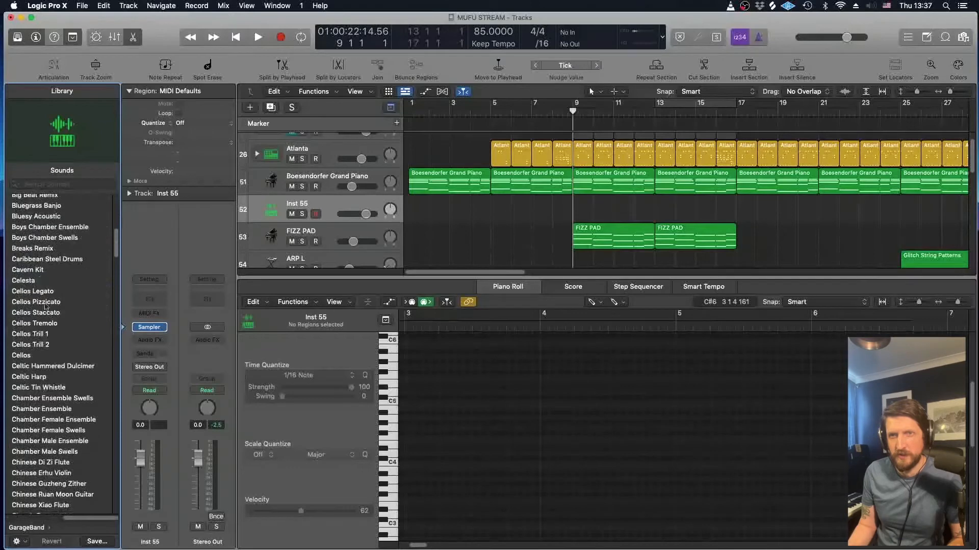
pyautogui.click(28, 529)
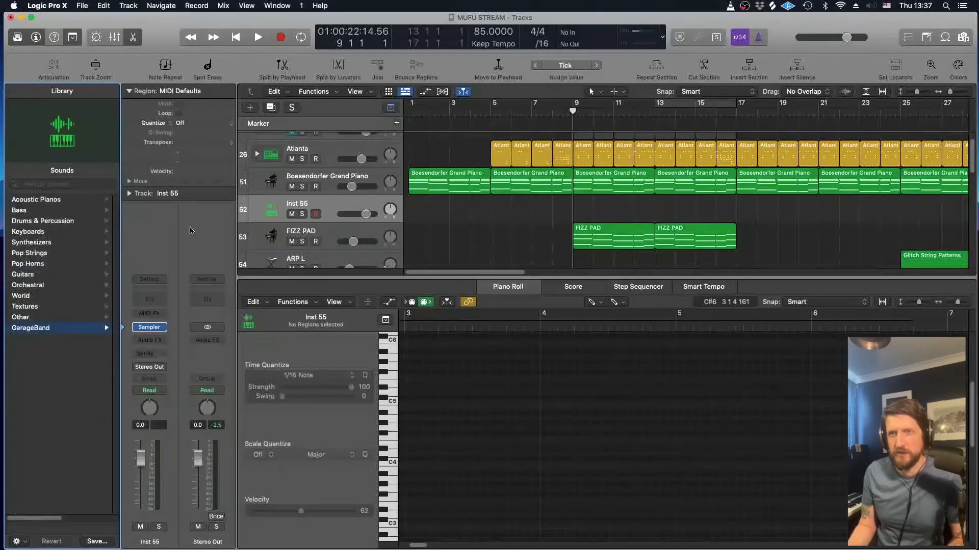
# Step: Select the Boesendorfer Grand Piano track and place the playhead at bar 9
pyautogui.click(326, 189)
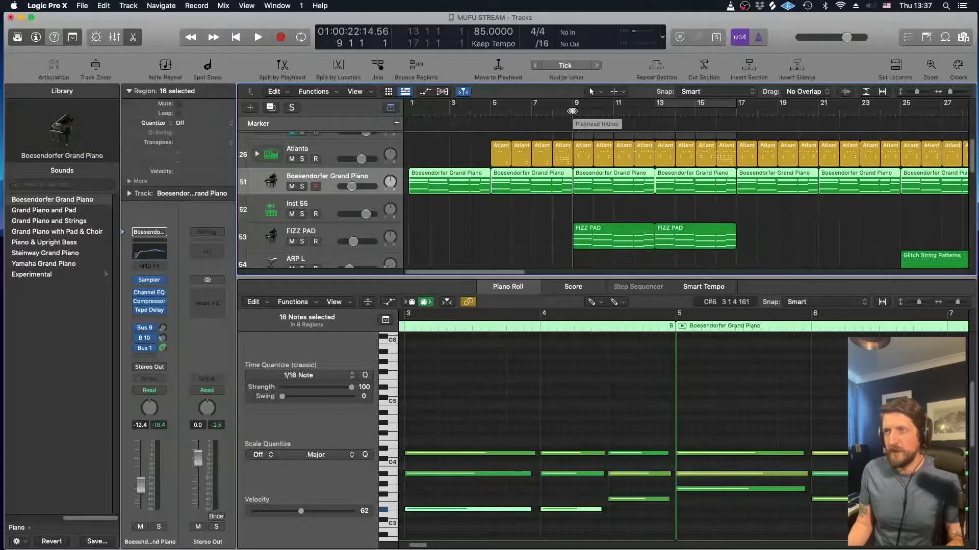
pyautogui.moveTo(573, 110)
pyautogui.mouseDown()
pyautogui.moveTo(549, 110)
pyautogui.moveTo(575, 113)
pyautogui.mouseUp()
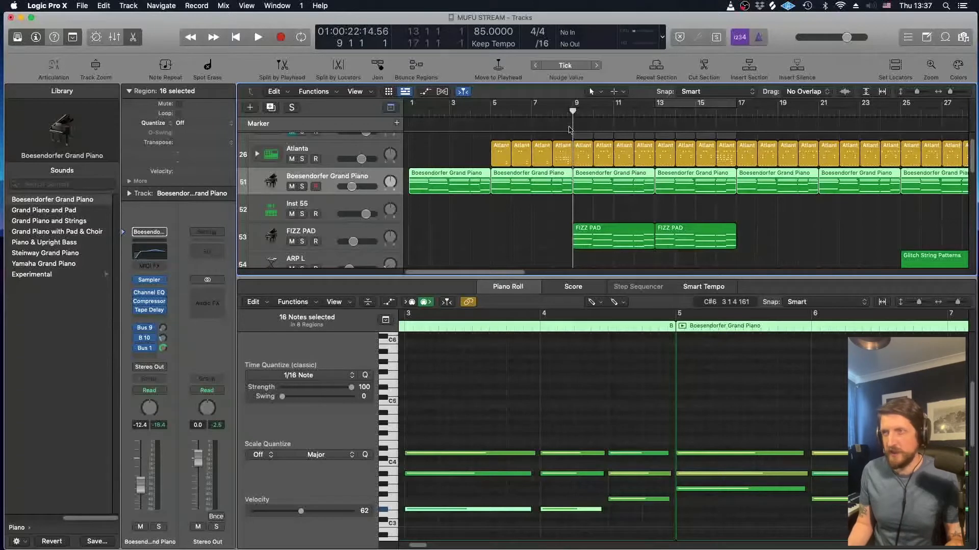
pyautogui.click(531, 111)
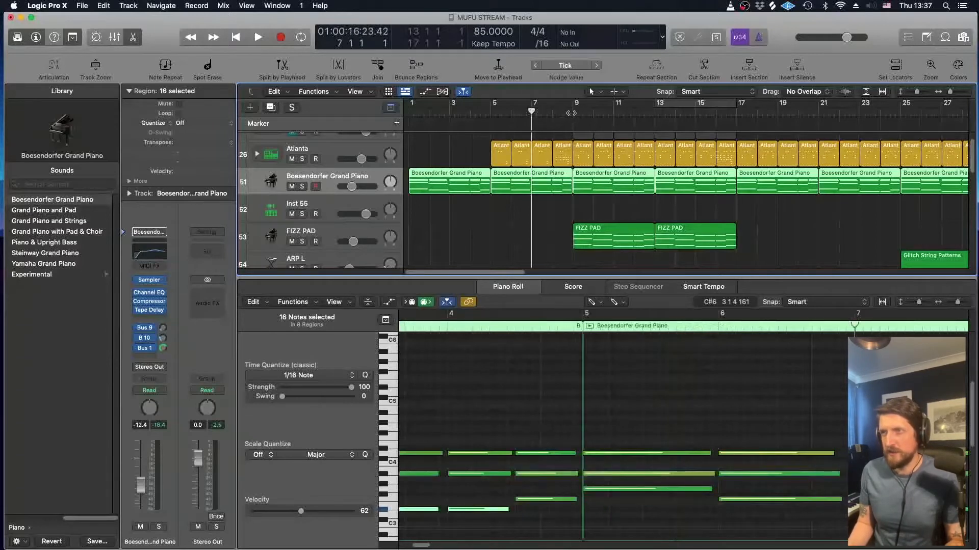
pyautogui.moveTo(531, 111); pyautogui.dragTo(572, 111)
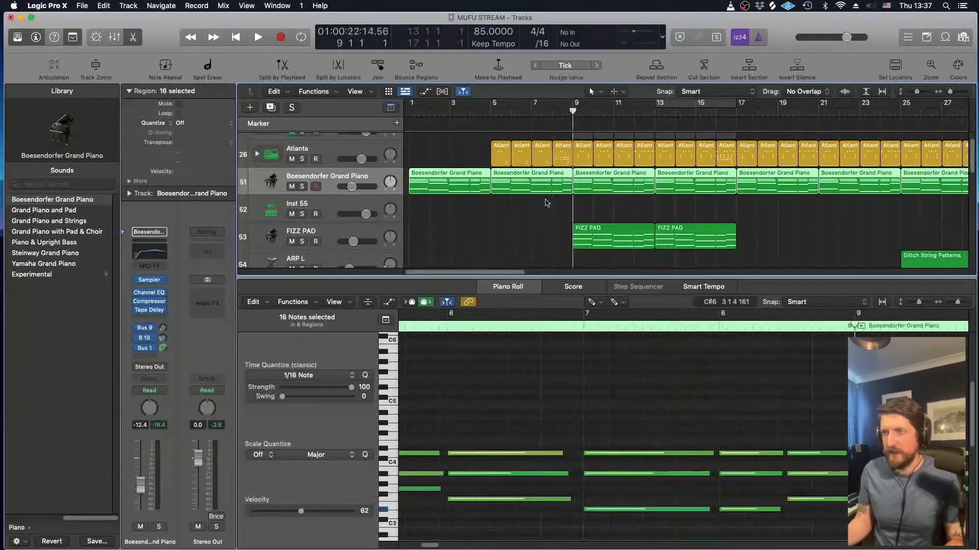
# Step: Return the playhead to bar 9 after a brief playback and solo the Atlanta track 26 and the Boesendorfer Grand Piano track
pyautogui.press('space')
pyautogui.press('space')
pyautogui.press(',')
pyautogui.click(571, 112)
pyautogui.click(302, 159)
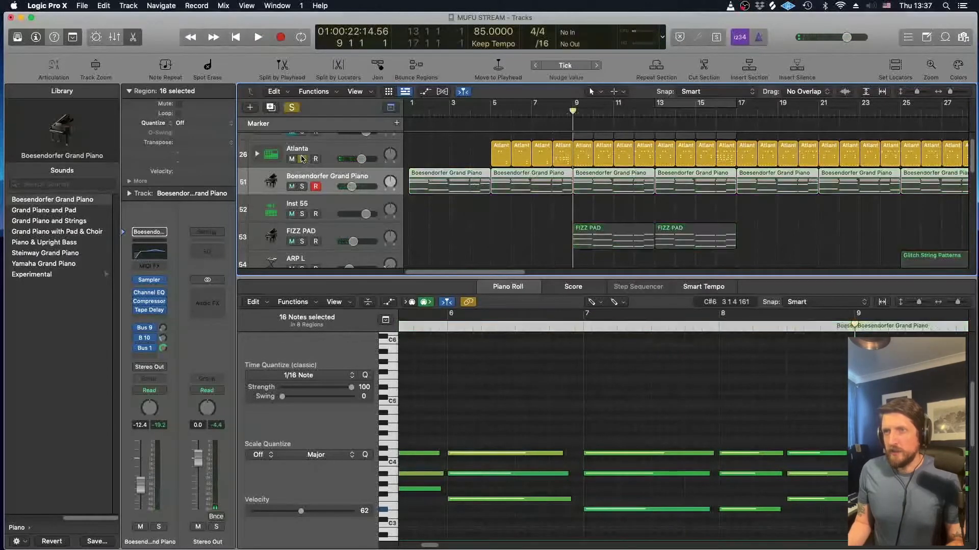
pyautogui.click(302, 187)
# Step: Switch the piano roll to the Pointer tool and show the piano chords from bar 5 onward
pyautogui.hscroll(-3, 519, 392)
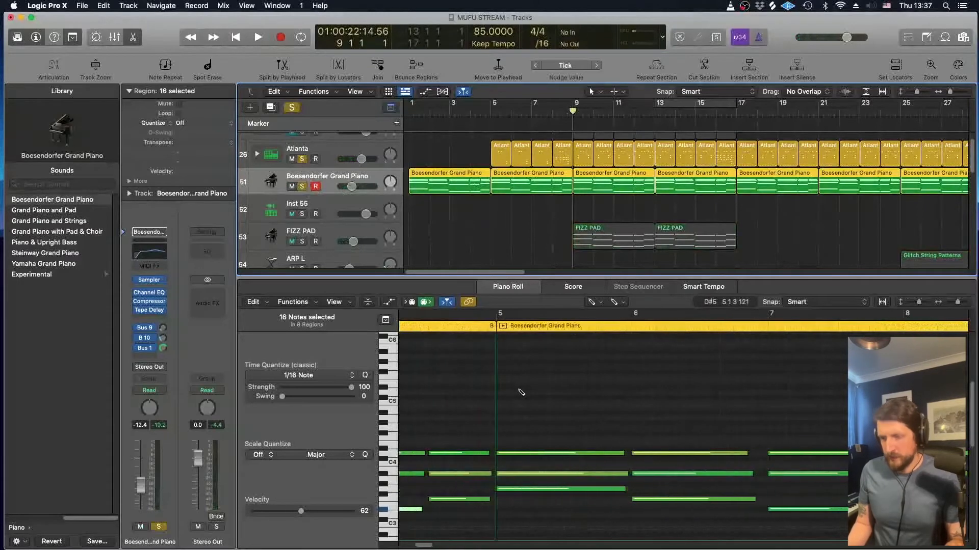
pyautogui.press('t')
pyautogui.press('t')
pyautogui.scroll(-2, 541, 427)
pyautogui.scroll(-2, 541, 427)
pyautogui.hscroll(3, 541, 427)
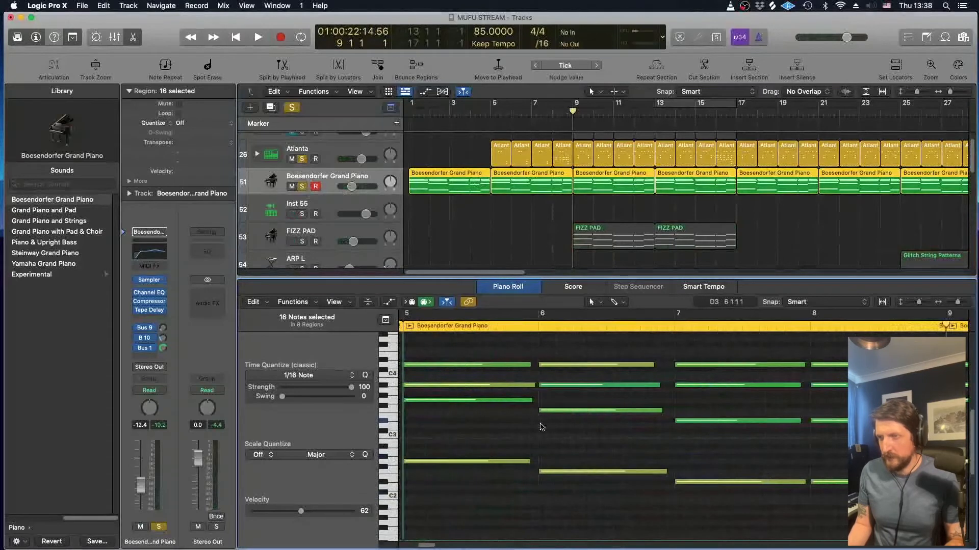
pyautogui.hscroll(-2, 542, 428)
pyautogui.hscroll(1, 541, 427)
pyautogui.hscroll(1, 541, 427)
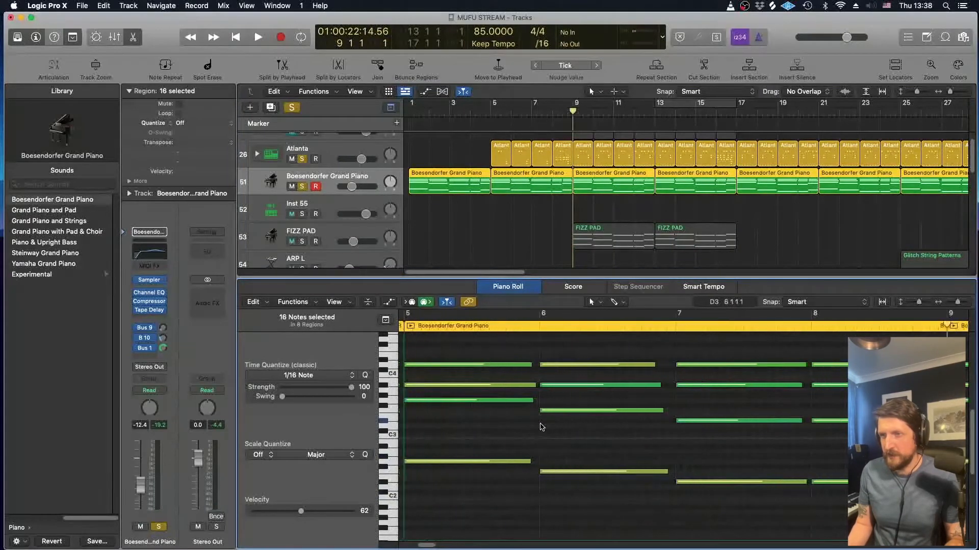
# Step: Select all the chord notes of the piano region spanning bars 5 to 8 in the piano roll
pyautogui.moveTo(466, 351); pyautogui.dragTo(847, 511)
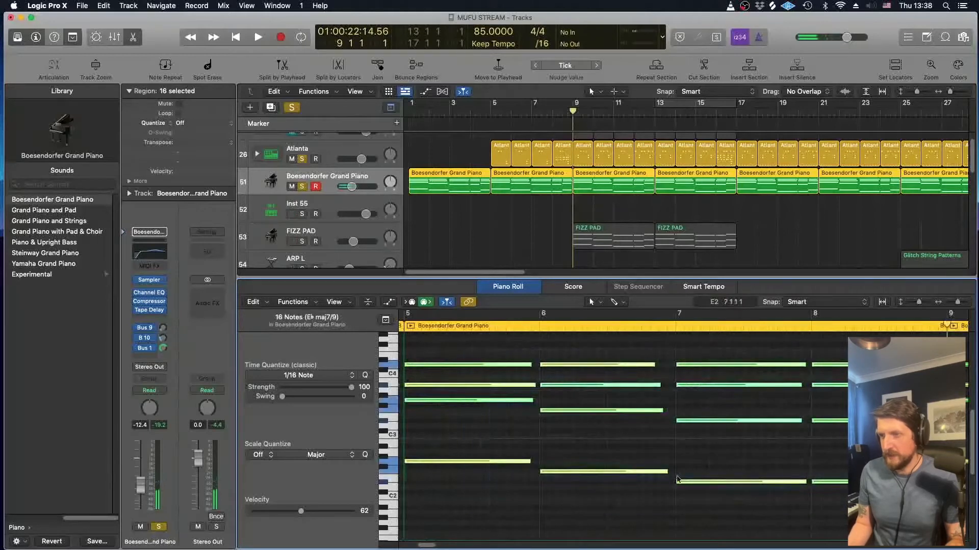
pyautogui.click(724, 413)
pyautogui.hscroll(4, 727, 416)
pyautogui.moveTo(812, 502); pyautogui.dragTo(802, 349)
pyautogui.hscroll(5, 802, 350)
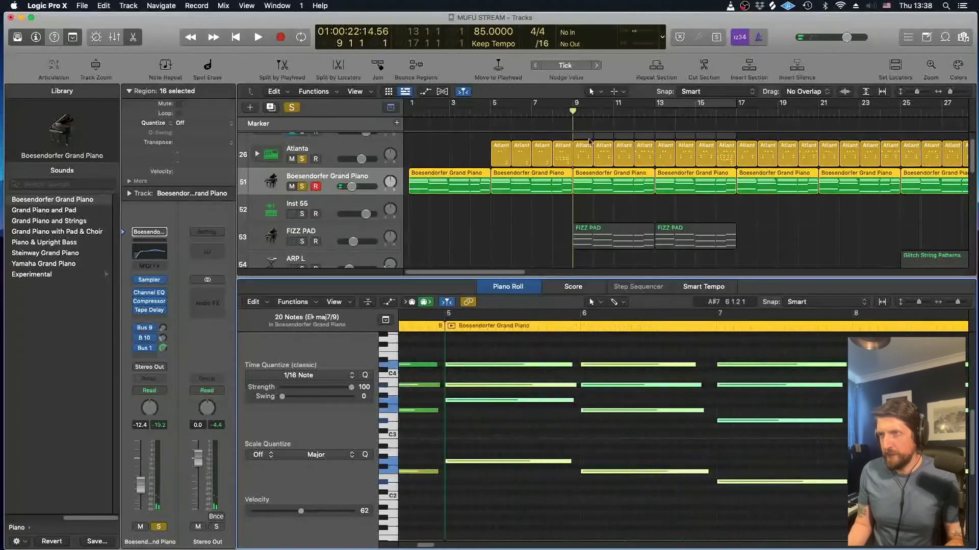
# Step: Play the soloed piano and Atlanta tracks from bar 5 to the end of bar 8
pyautogui.click(490, 109)
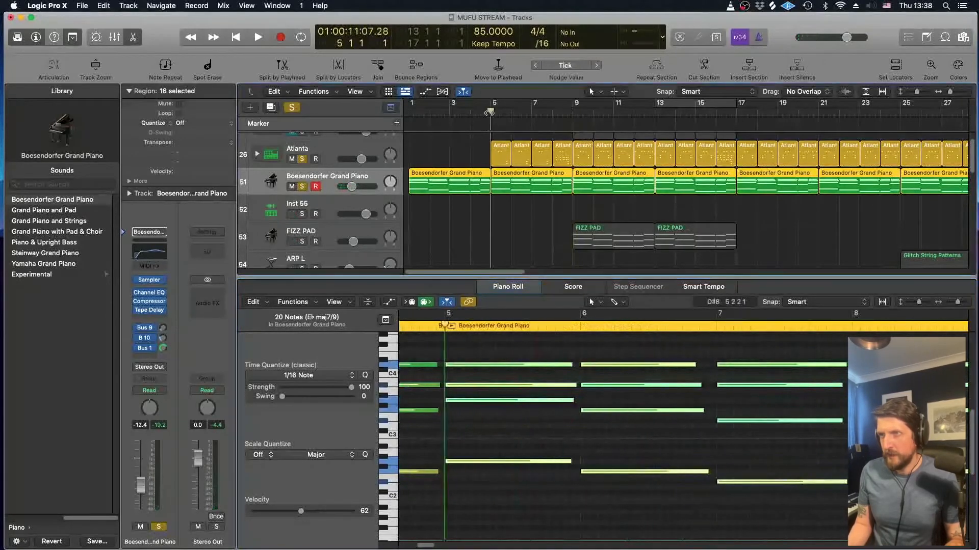
pyautogui.click(513, 197)
pyautogui.press('space')
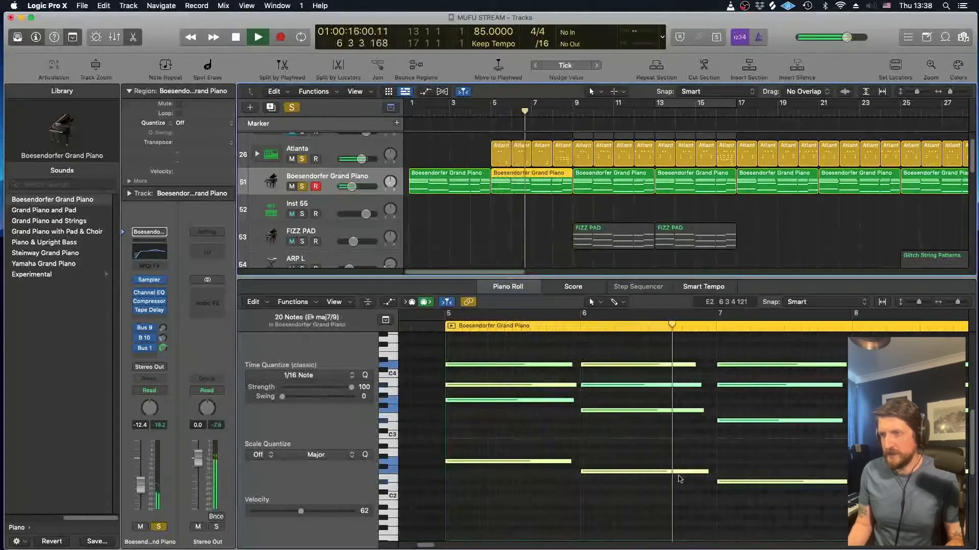
pyautogui.hscroll(5, 679, 479)
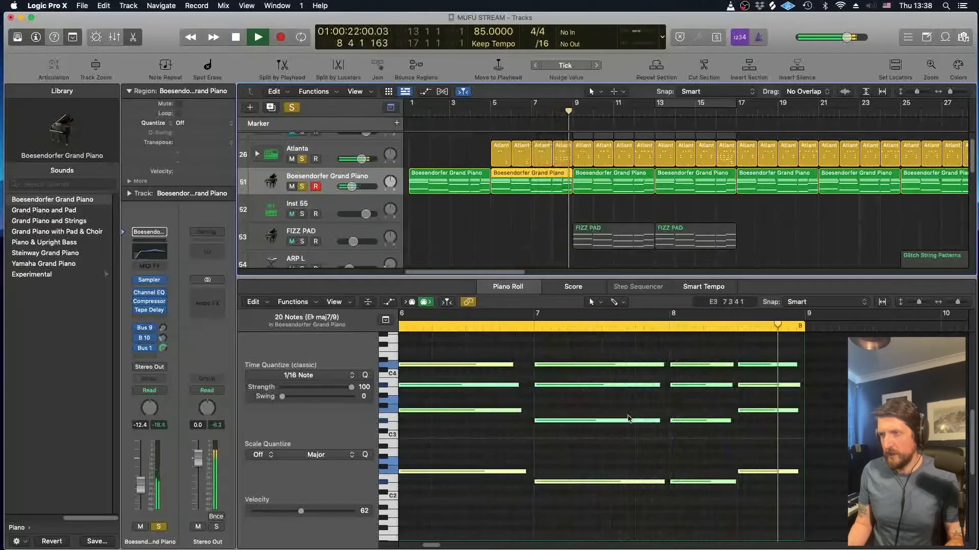
pyautogui.press('space')
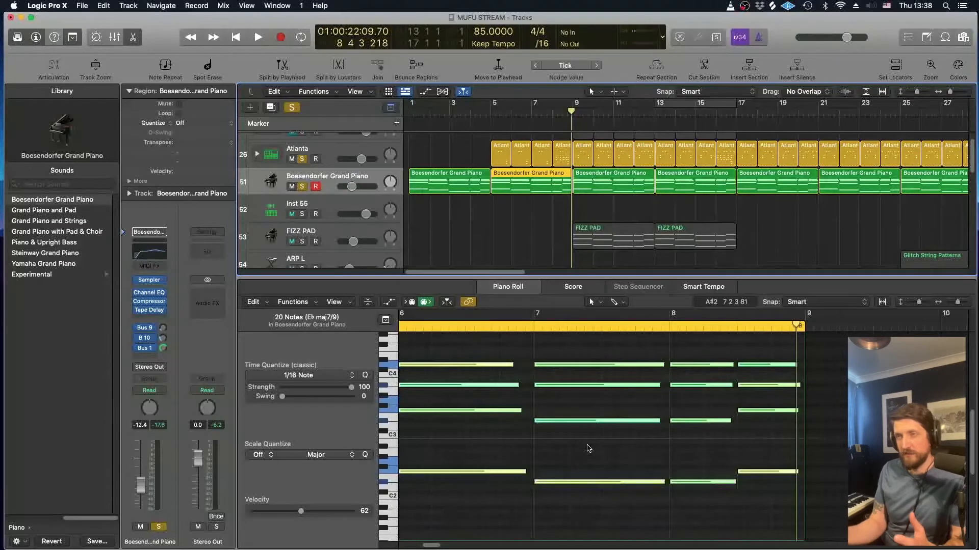
# Step: Deselect the chord notes and switch the piano roll to the Pencil tool
pyautogui.click(587, 449)
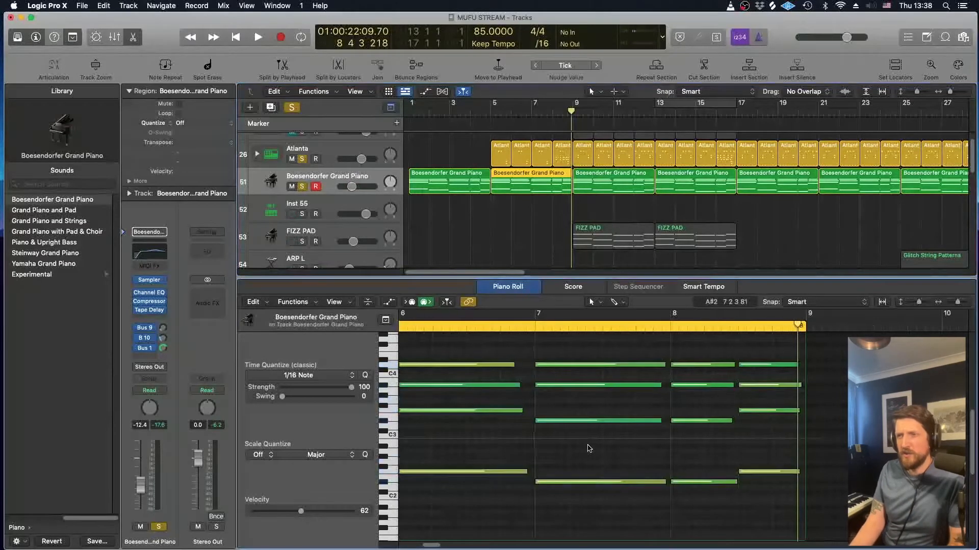
pyautogui.hscroll(-5, 588, 448)
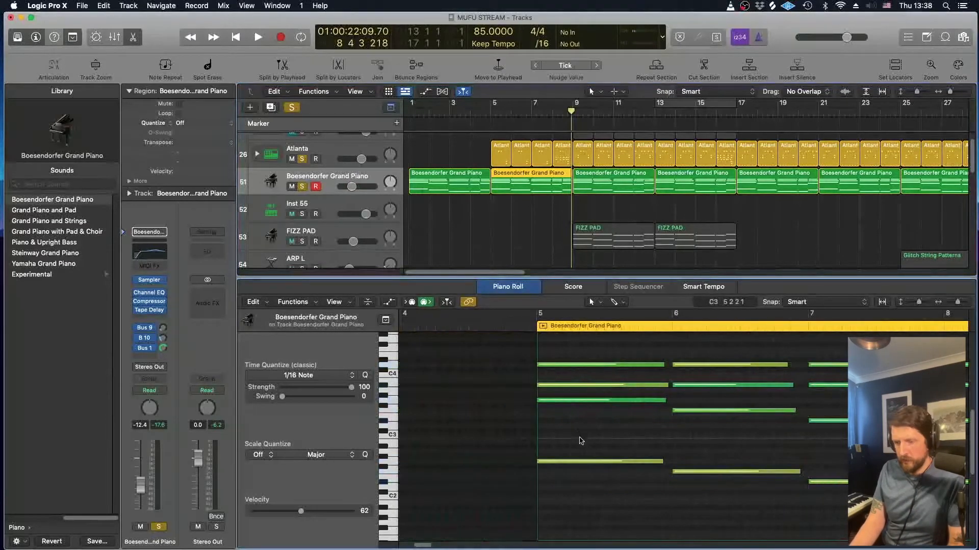
pyautogui.press('t')
pyautogui.click(577, 421)
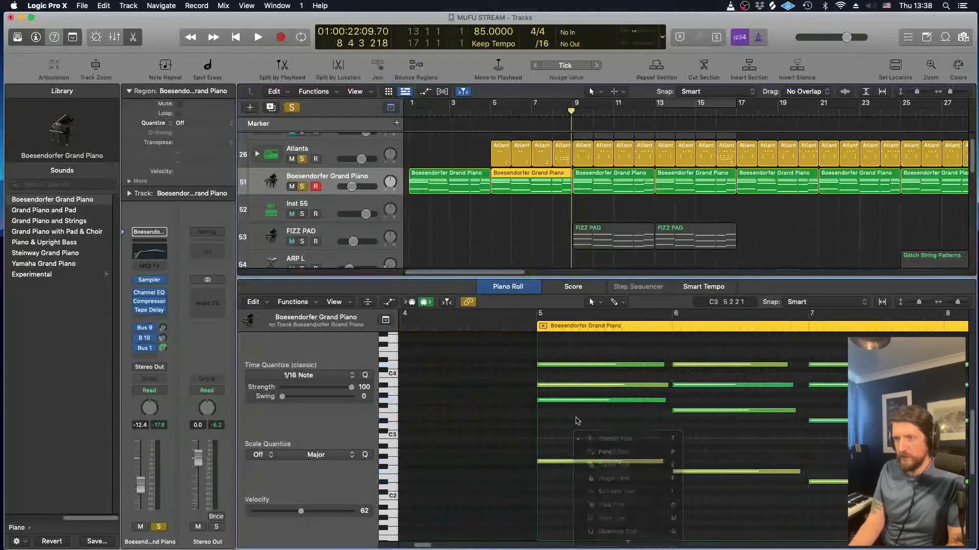
pyautogui.press('t')
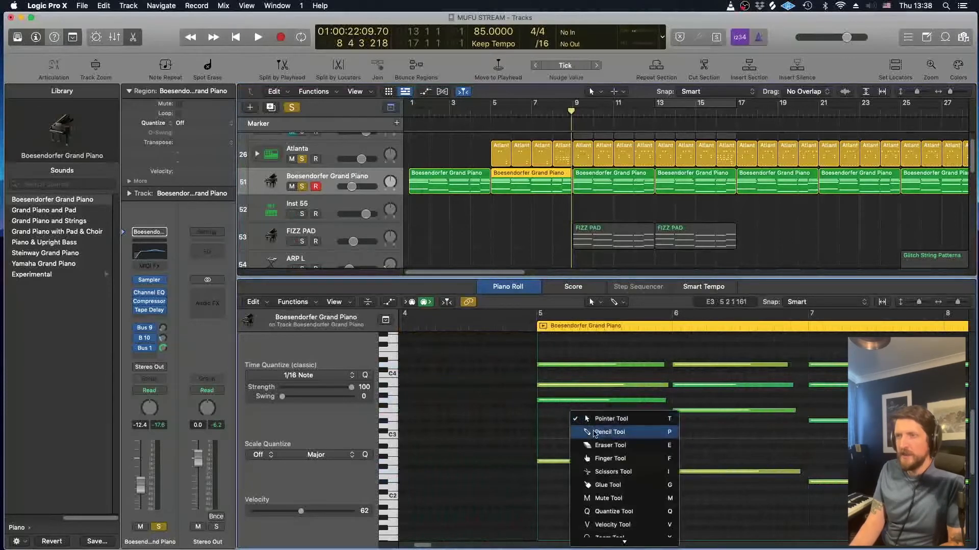
pyautogui.press('Escape')
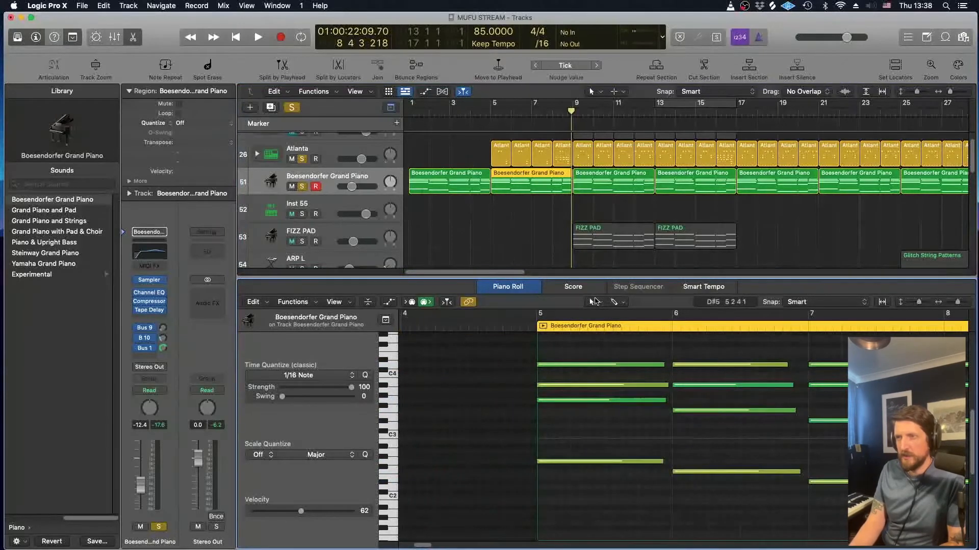
pyautogui.click(598, 302)
pyautogui.click(612, 331)
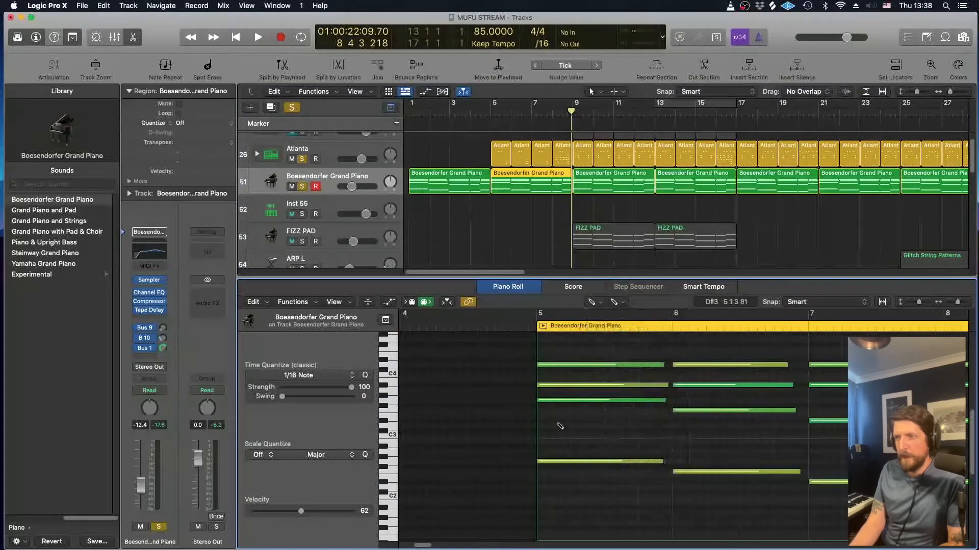
# Step: Draw a D3 note at the start of bar 5, C3 on beat 3 and B2 after beat 4, then play them back
pyautogui.click(544, 426)
pyautogui.click(606, 435)
pyautogui.click(659, 440)
pyautogui.click(534, 324)
pyautogui.press('space')
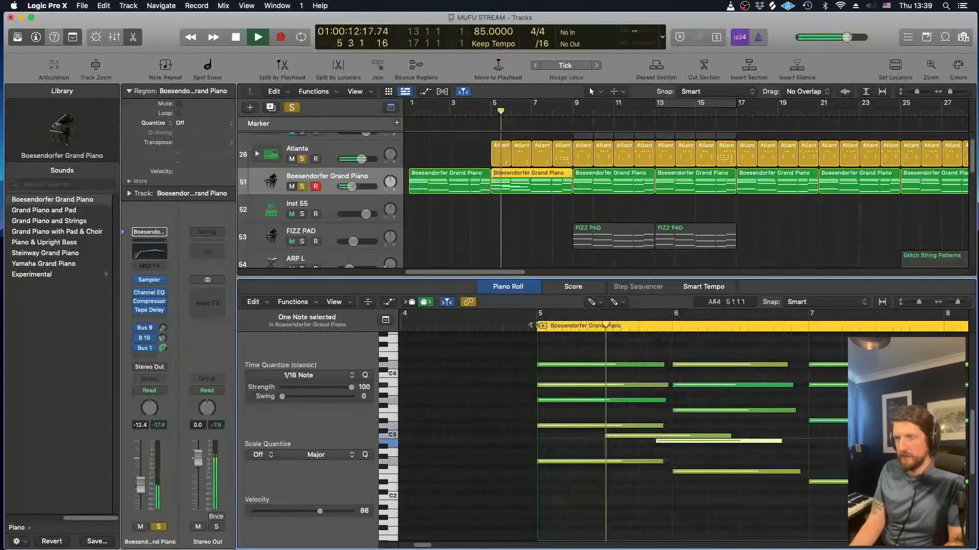
pyautogui.press('space')
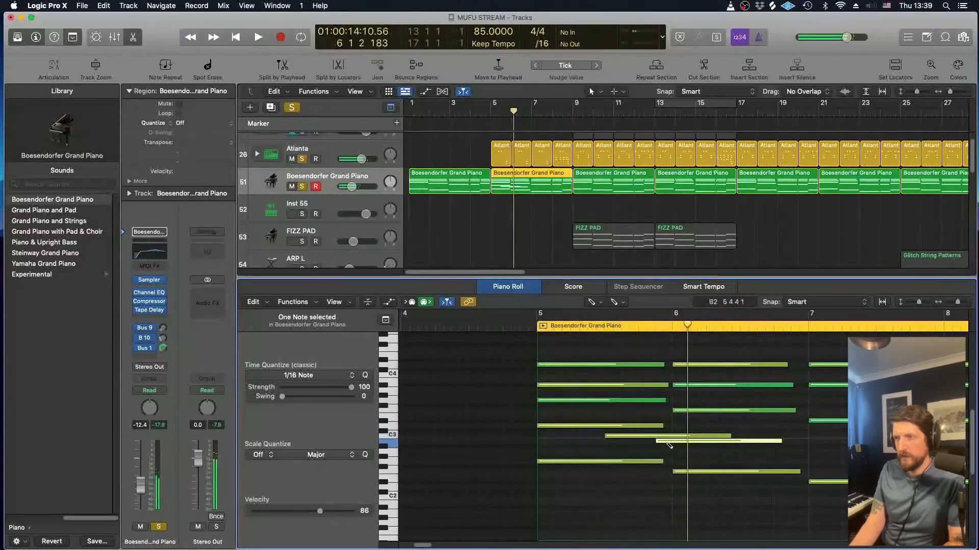
# Step: Delete the drawn C3 and B2 notes from bar 5 and return the playhead to the start of bar 5
pyautogui.press('Delete')
pyautogui.press('Delete')
pyautogui.click(535, 324)
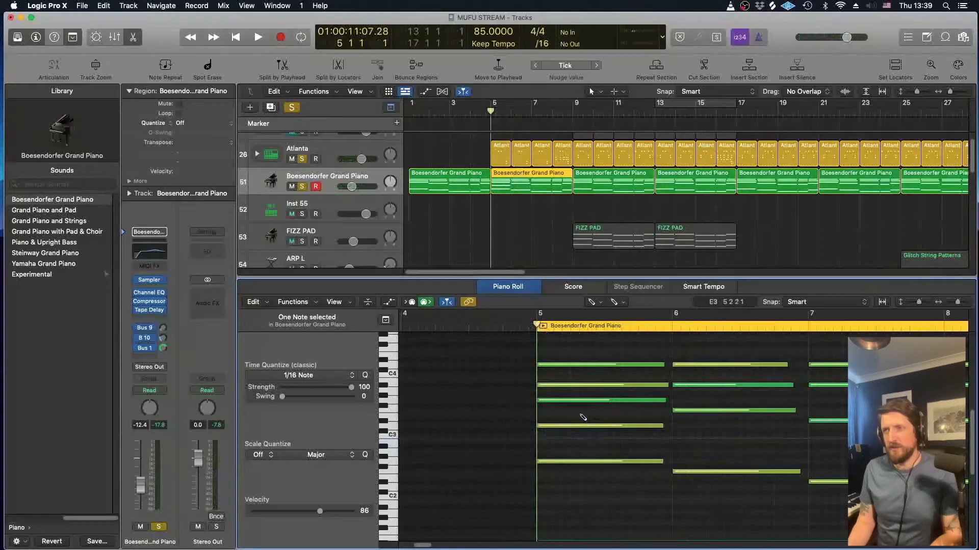
# Step: Check the pitch of the D3 note in bar 5 and audition D3, C3 and G3 on the piano roll keyboard
pyautogui.moveTo(588, 427)
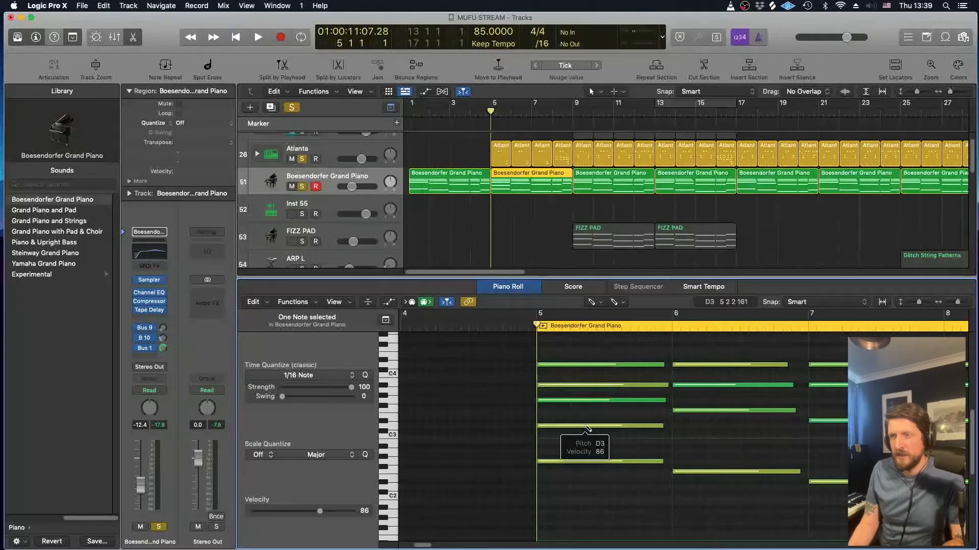
pyautogui.moveTo(603, 466)
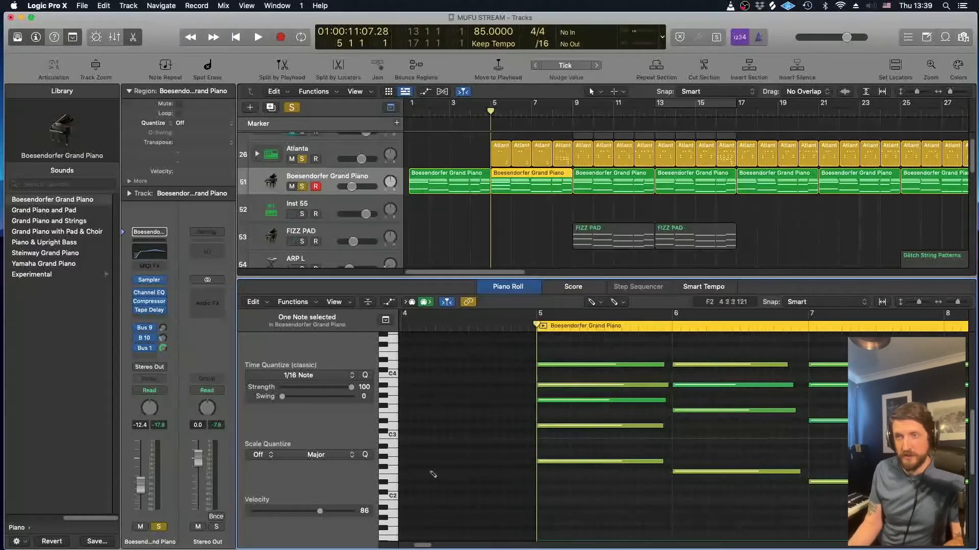
pyautogui.click(392, 427)
pyautogui.click(392, 443)
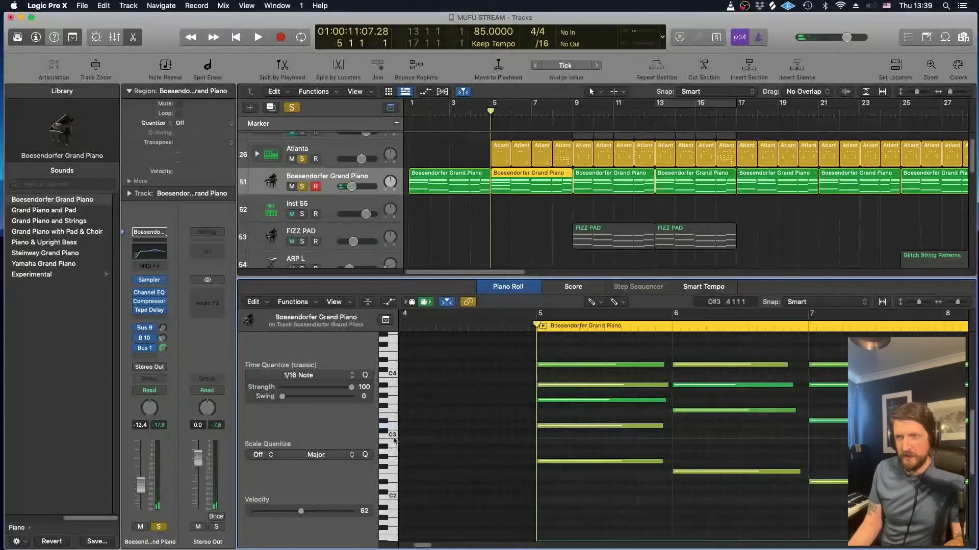
pyautogui.click(391, 426)
pyautogui.click(392, 435)
pyautogui.click(391, 400)
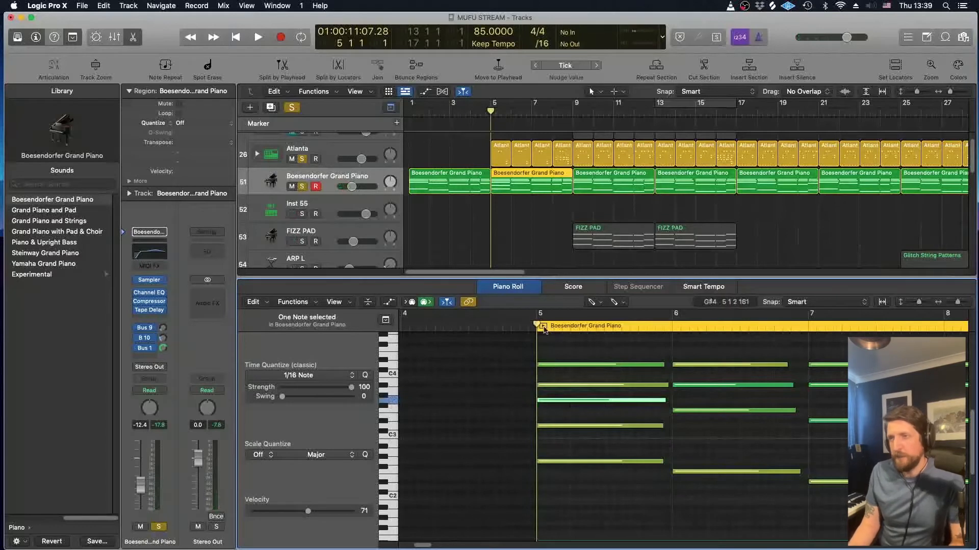
pyautogui.moveTo(493, 111)
pyautogui.mouseDown()
pyautogui.moveTo(501, 110)
pyautogui.moveTo(491, 111)
pyautogui.mouseUp()
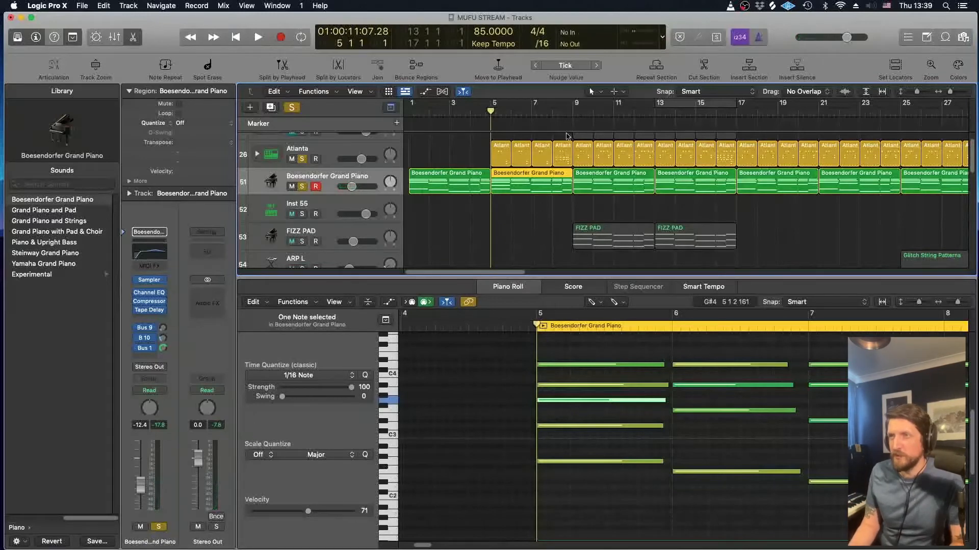
pyautogui.scroll(-3, 555, 163)
pyautogui.scroll(4, 556, 162)
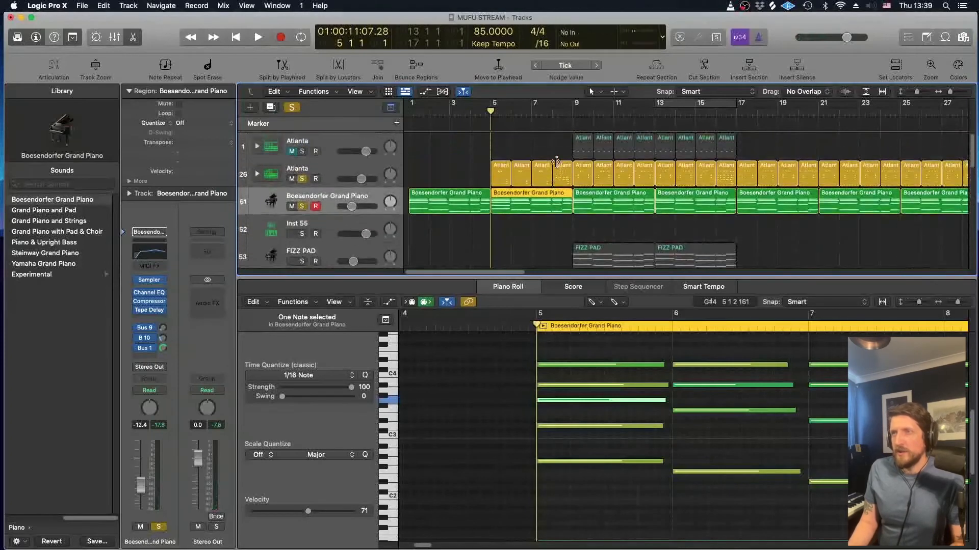
# Step: Look over the full arrangement of drum, piano and pad regions across the song
pyautogui.press('super+Left')
pyautogui.press('super+Left')
pyautogui.press('super+Left')
pyautogui.press('super+Left')
pyautogui.press('super+Right')
pyautogui.press('super+Right')
pyautogui.press('super+Right')
pyautogui.press('super+Right')
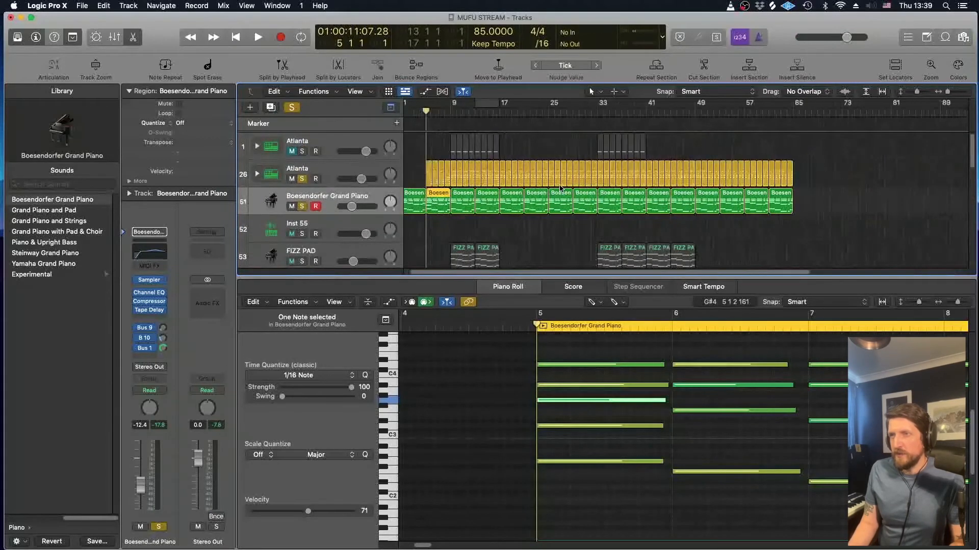
pyautogui.hscroll(-3, 560, 187)
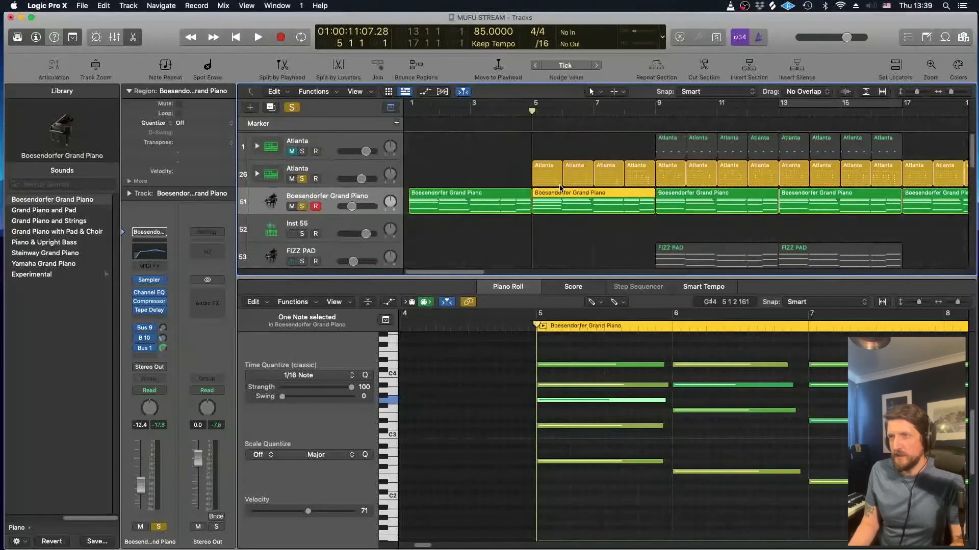
pyautogui.scroll(-1, 560, 188)
pyautogui.scroll(1, 559, 188)
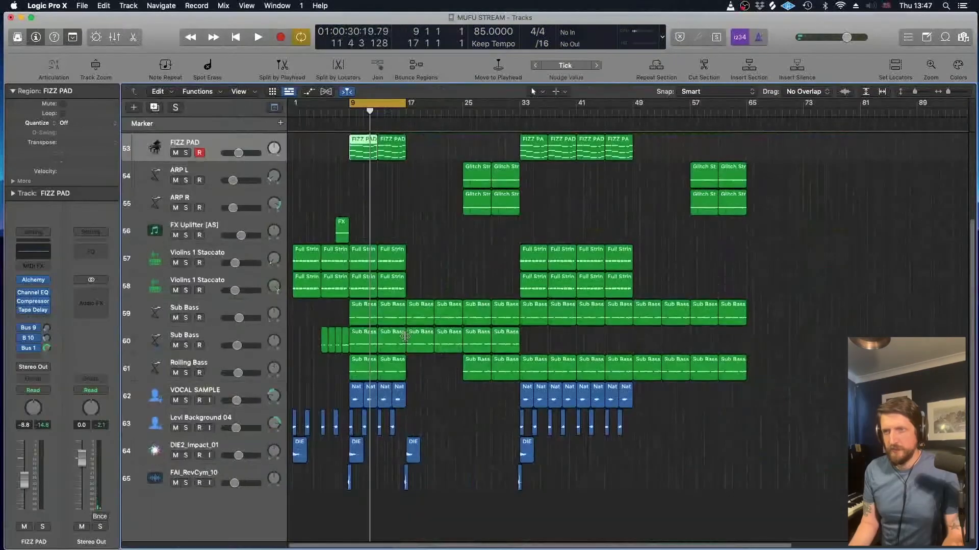
# Step: Select the Violins 1 Staccato track 57, clear the region selection, and select the FIZZ PAD track
pyautogui.scroll(3, 402, 332)
pyautogui.click(244, 346)
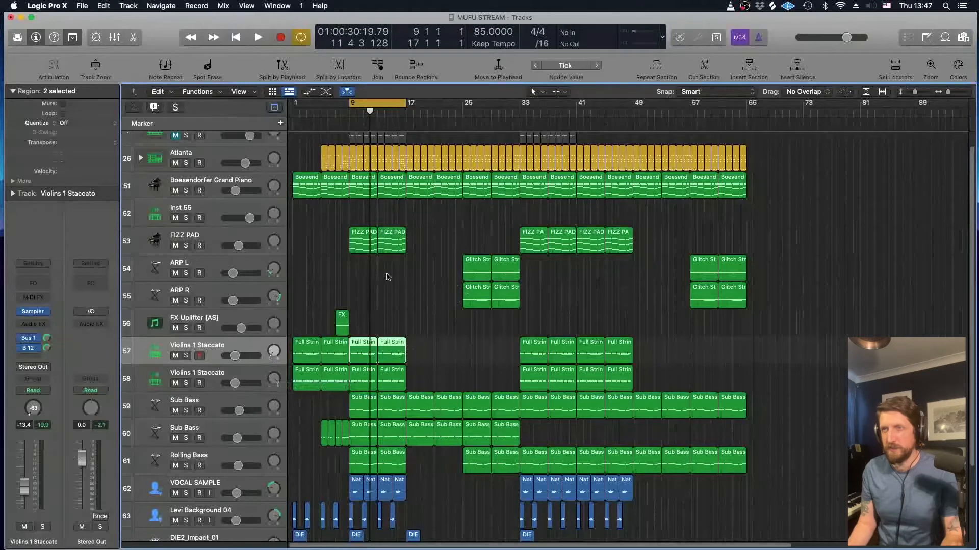
pyautogui.click(351, 271)
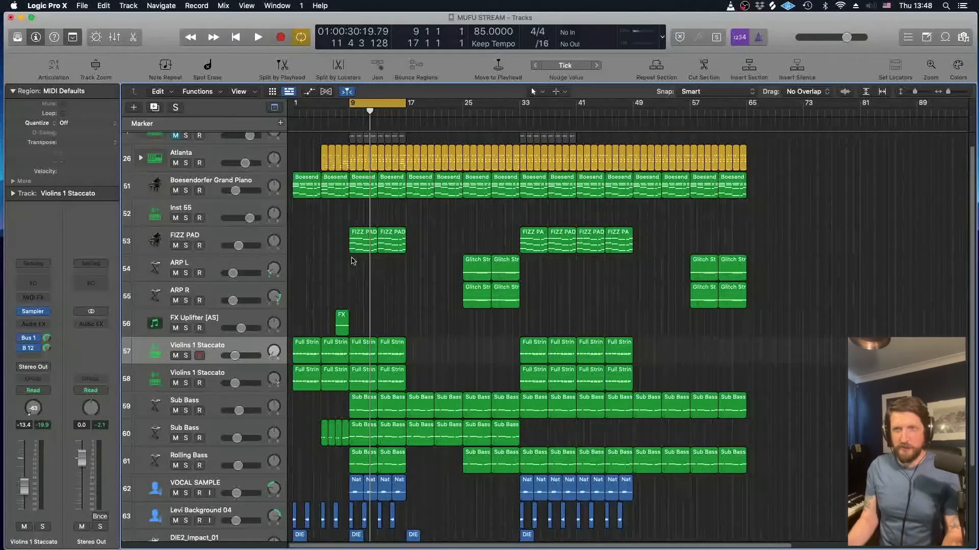
pyautogui.click(233, 241)
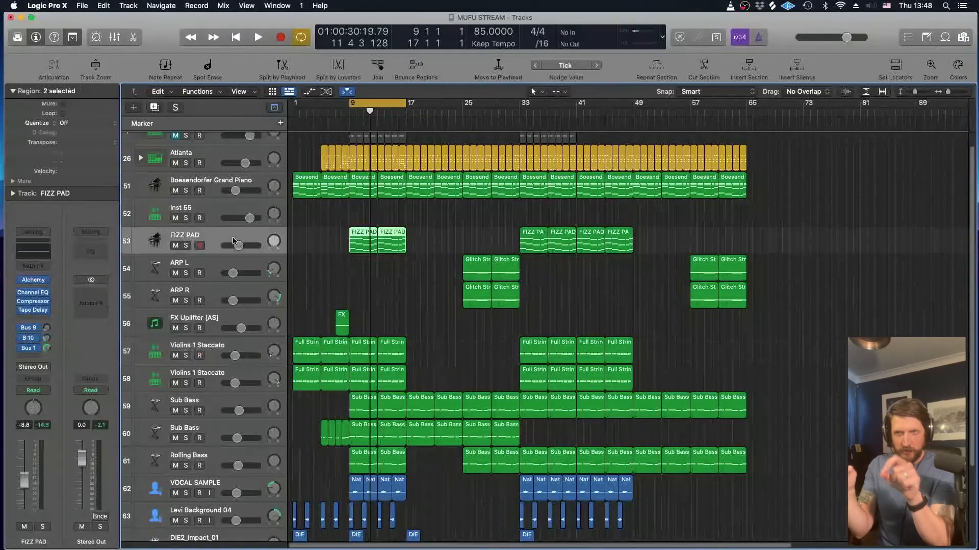
# Step: Solo the two Violins 1 Staccato tracks, 57 and 58, and listen to them from bar 9
pyautogui.click(350, 118)
pyautogui.click(223, 346)
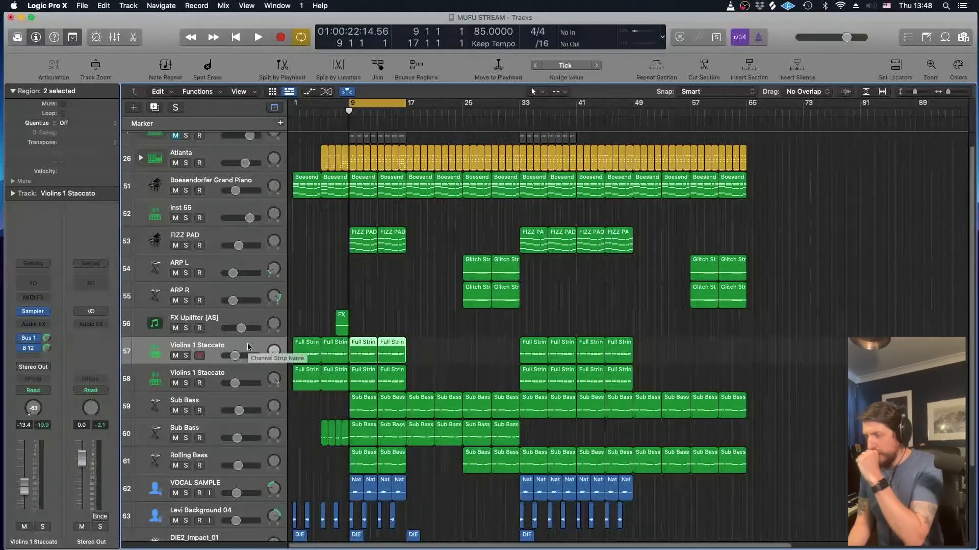
pyautogui.click(185, 356)
pyautogui.click(186, 384)
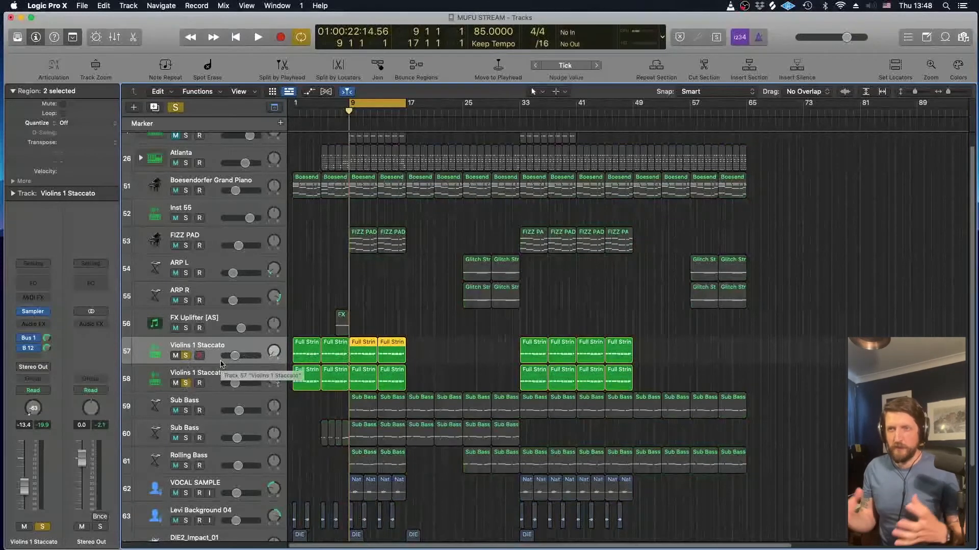
pyautogui.click(200, 355)
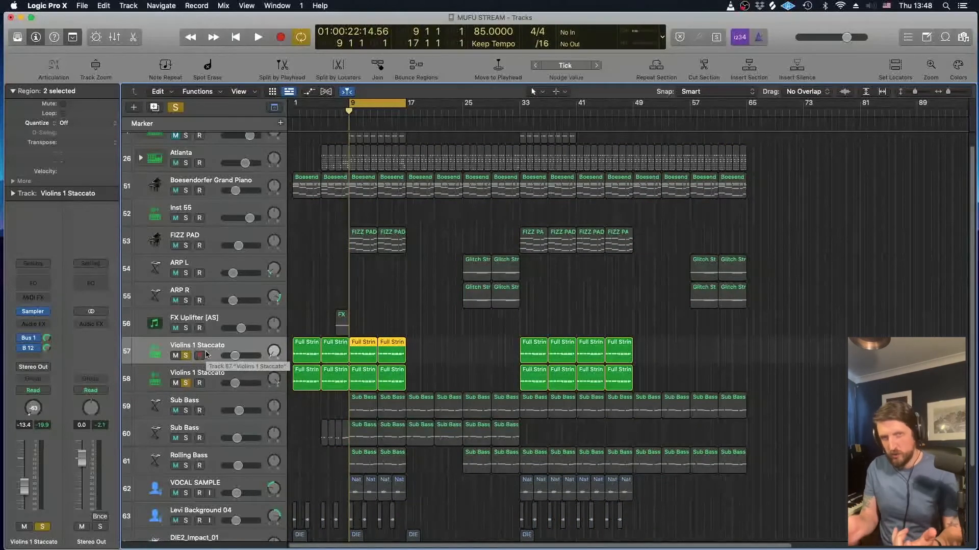
pyautogui.press('space')
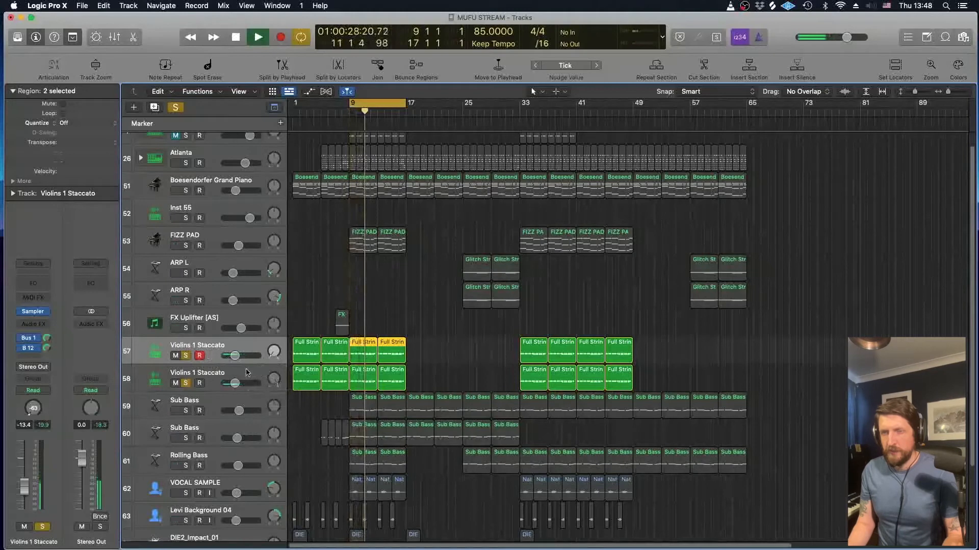
pyautogui.press('space')
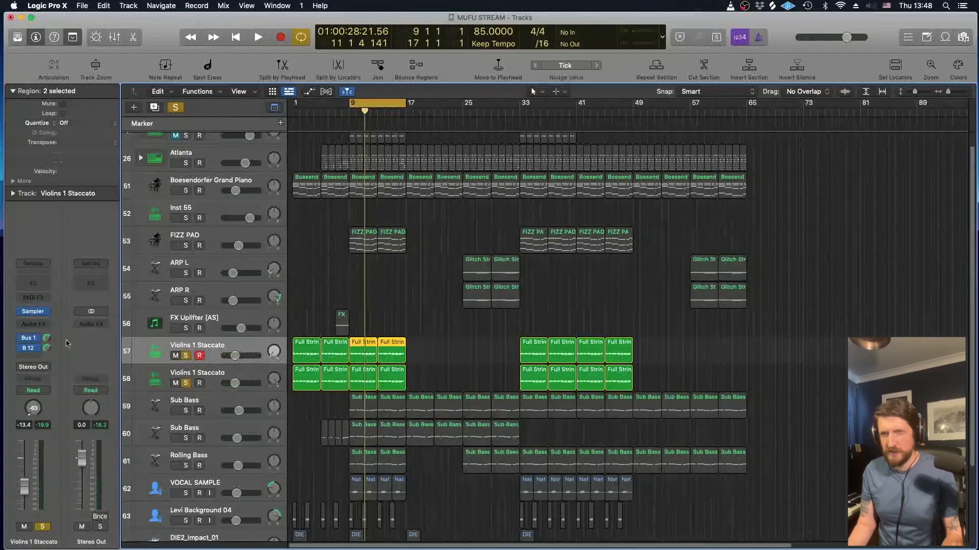
# Step: Set the pan of violin track 57 to -61, play it without track 58, and solo track 58 again
pyautogui.moveTo(276, 353); pyautogui.dragTo(277, 354)
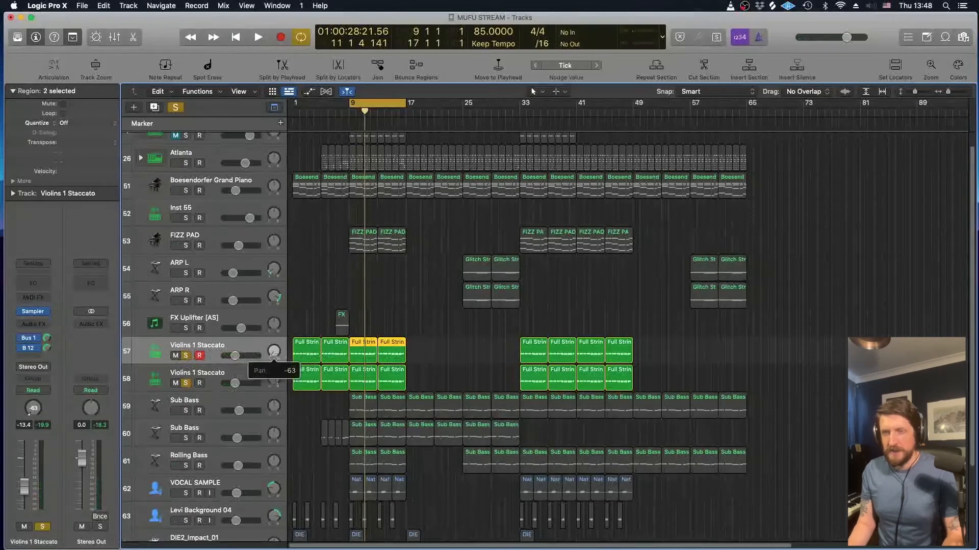
pyautogui.click(187, 384)
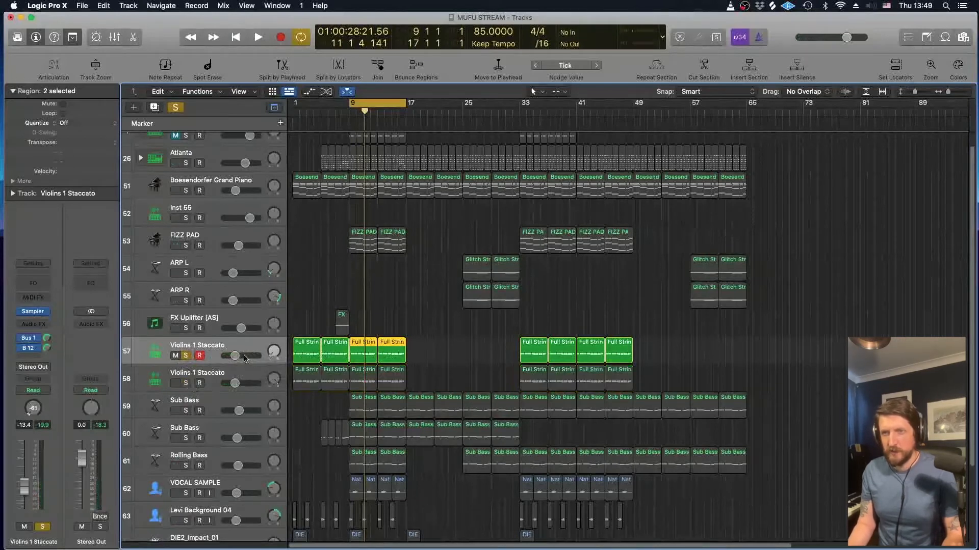
pyautogui.press('space')
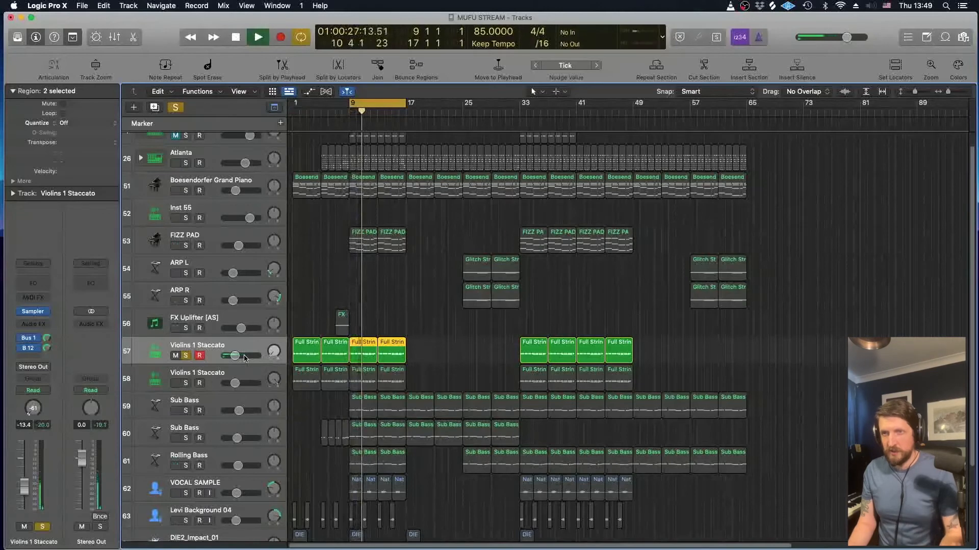
pyautogui.click(185, 384)
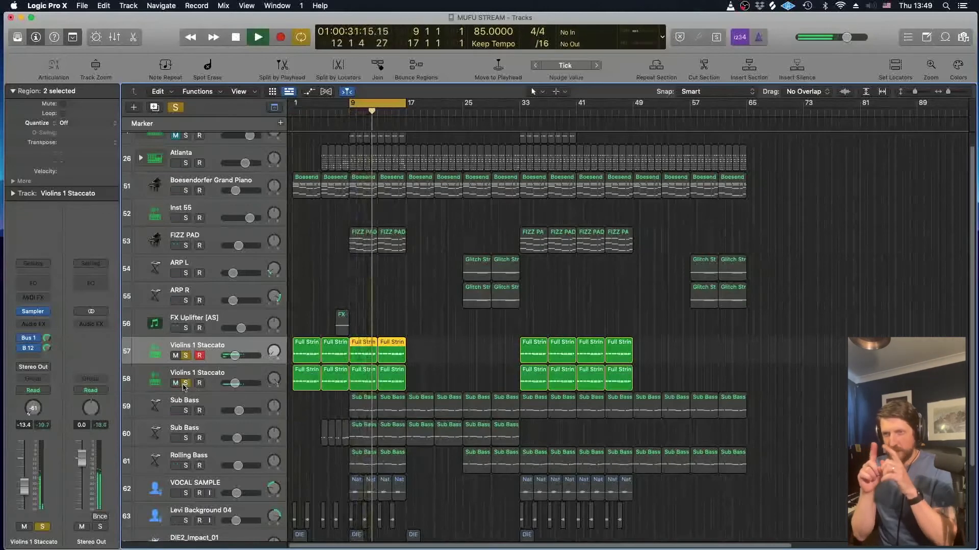
# Step: Pan violin track 57 to -64 while it plays alone, solo track 58 again, select that track and stop playback
pyautogui.click(185, 383)
pyautogui.moveTo(274, 351); pyautogui.dragTo(261, 389)
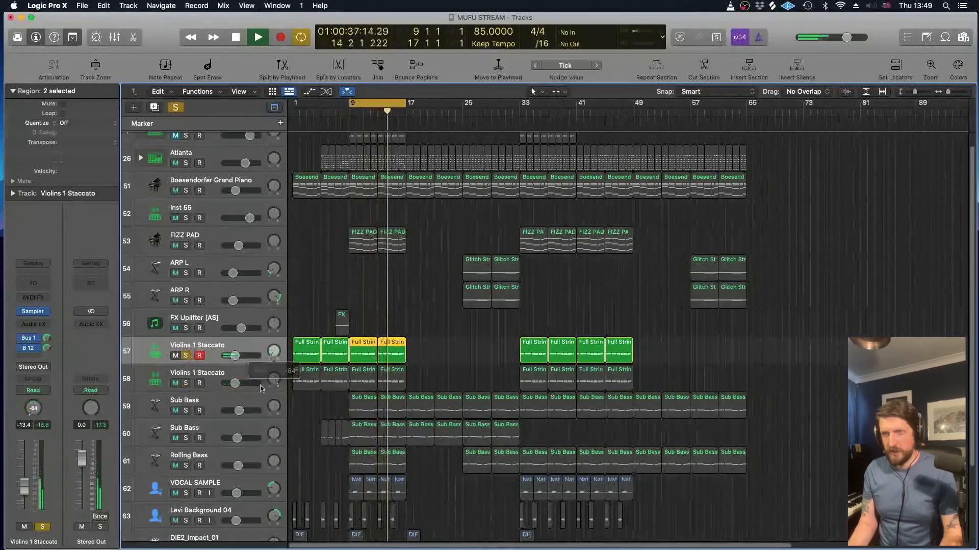
pyautogui.click(185, 383)
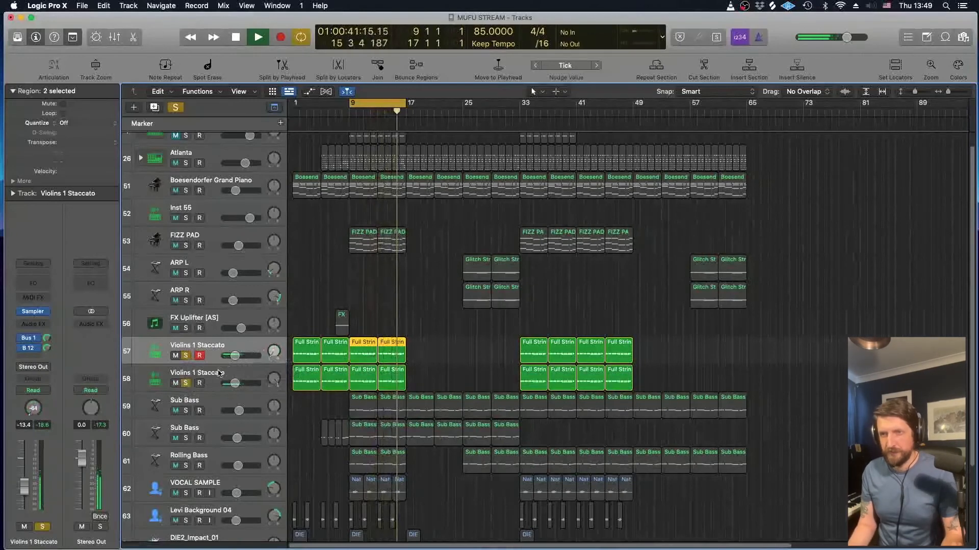
pyautogui.click(222, 376)
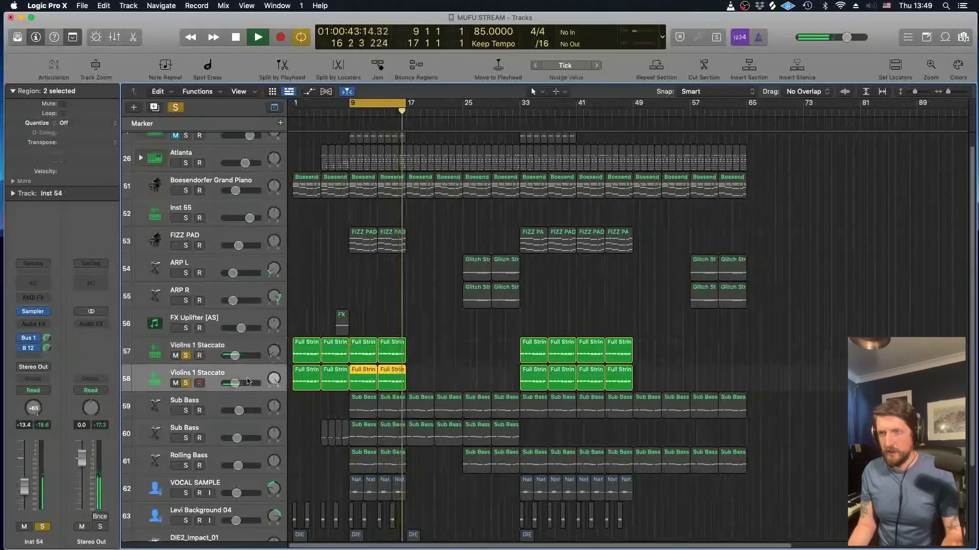
pyautogui.press('space')
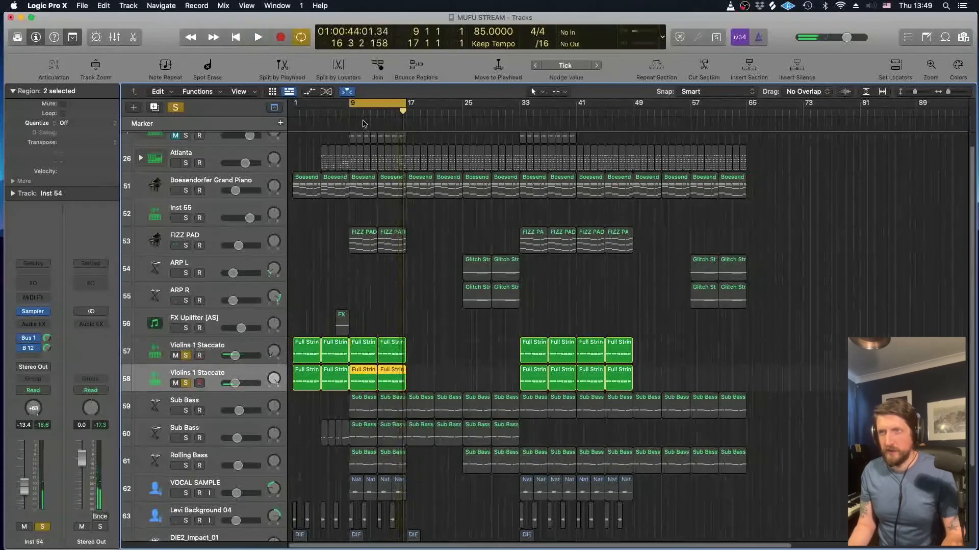
# Step: Open track 57's Full Strings Staccato region at bar 9 in the piano roll and clear all solos
pyautogui.click(366, 341)
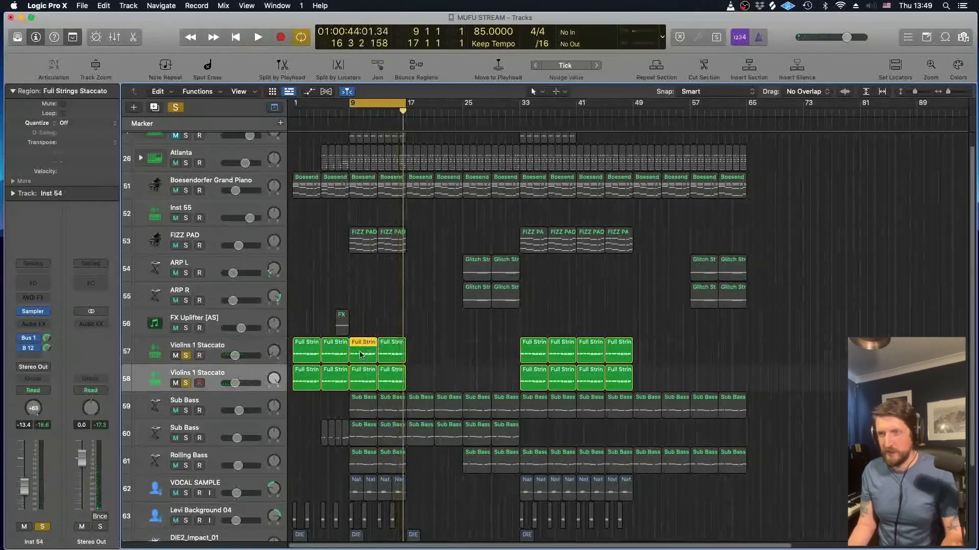
pyautogui.doubleClick(360, 355)
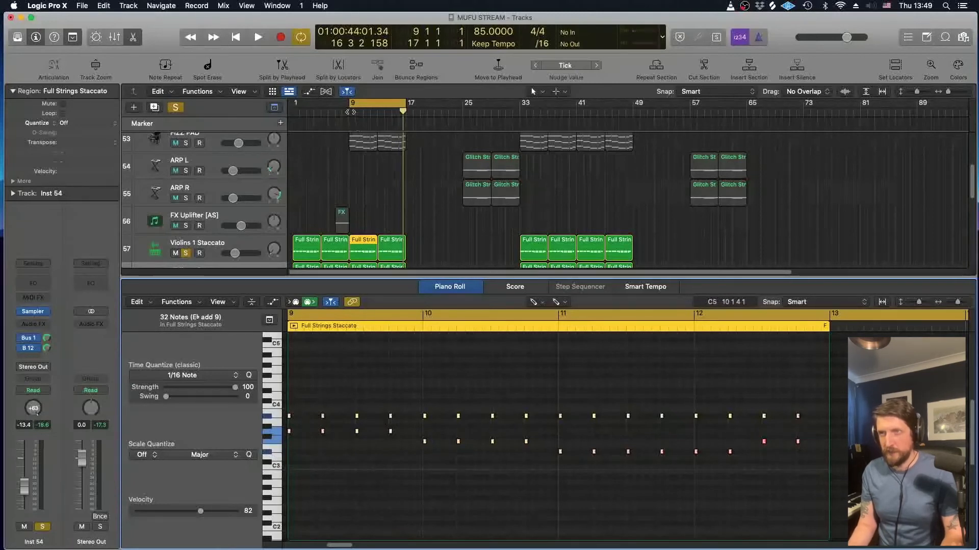
pyautogui.press('space')
pyautogui.click(175, 108)
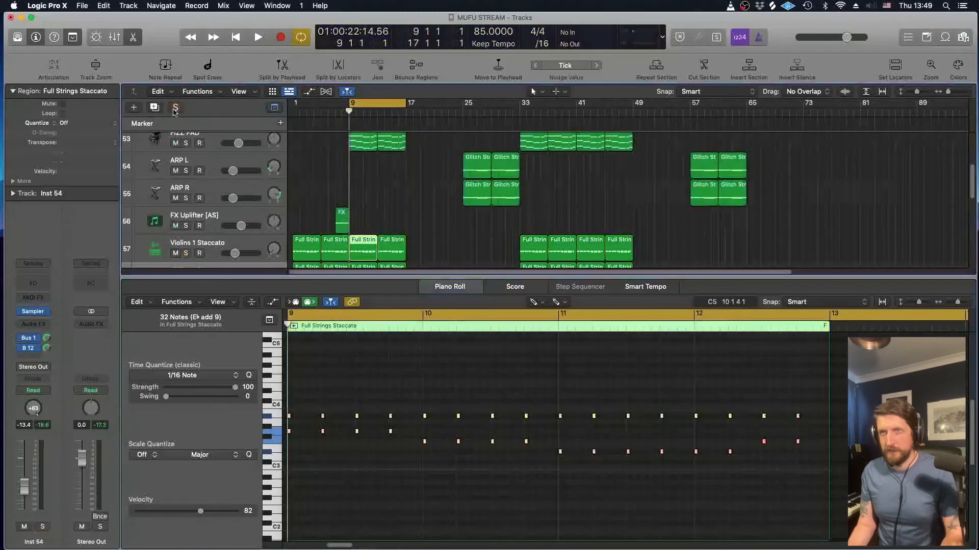
# Step: Play the full mix from bar 9, raise both violin tracks to -5.1 dB, and bring them back down to -12.2 dB
pyautogui.press('space')
pyautogui.scroll(-2, 236, 213)
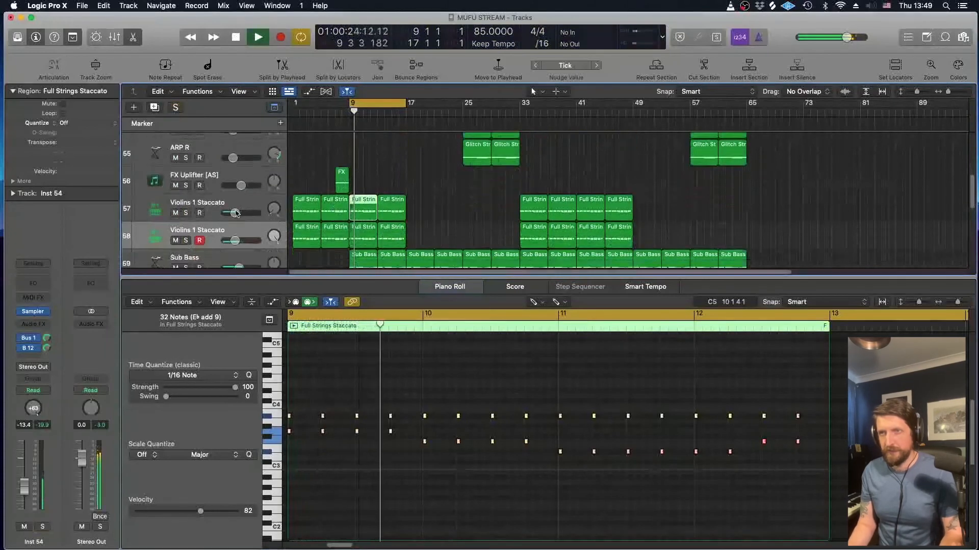
pyautogui.moveTo(236, 213); pyautogui.dragTo(241, 213)
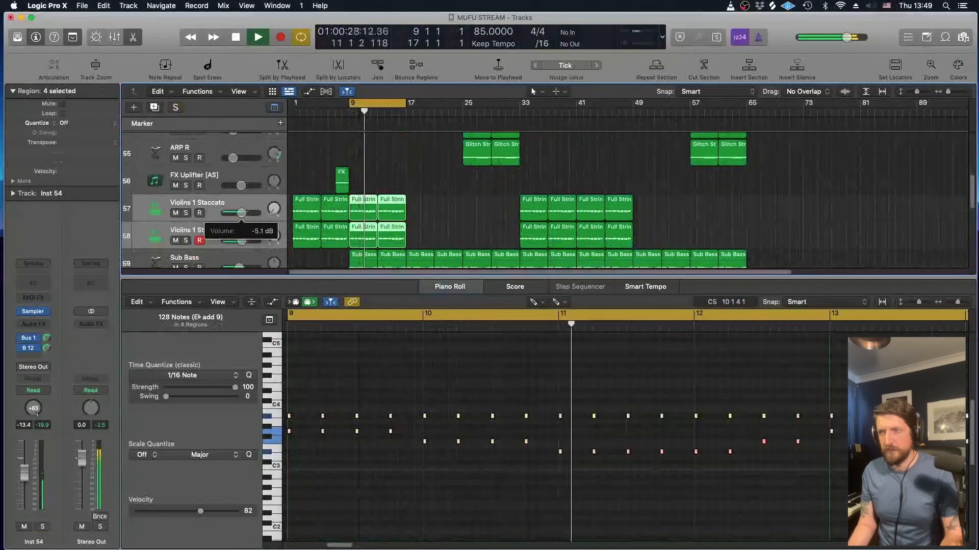
pyautogui.moveTo(241, 213); pyautogui.dragTo(236, 213)
pyautogui.press('space')
# Step: Open the Sampler of violin track 57, adjust the ENV 1 AMP decay handle, and close the plug-in
pyautogui.click(244, 205)
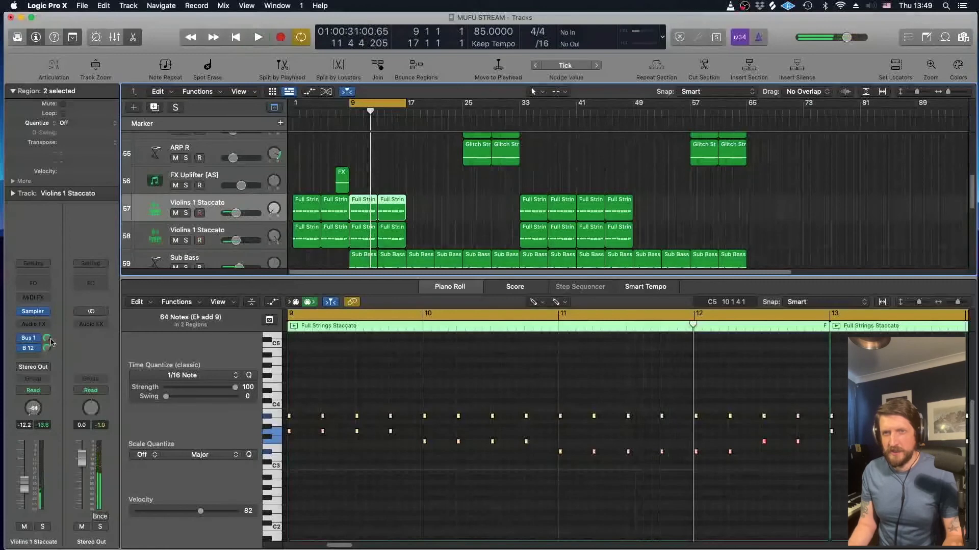
pyautogui.click(33, 312)
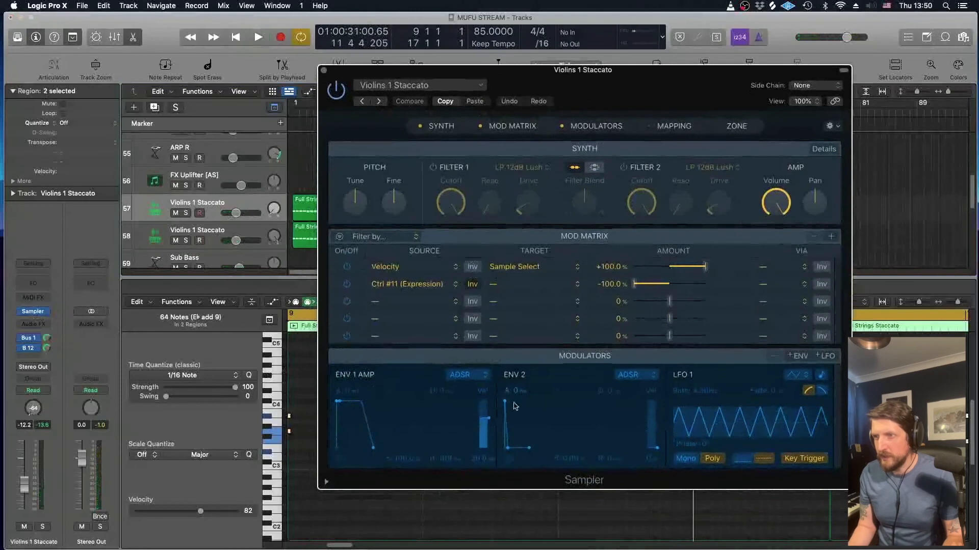
pyautogui.moveTo(337, 403); pyautogui.dragTo(335, 402)
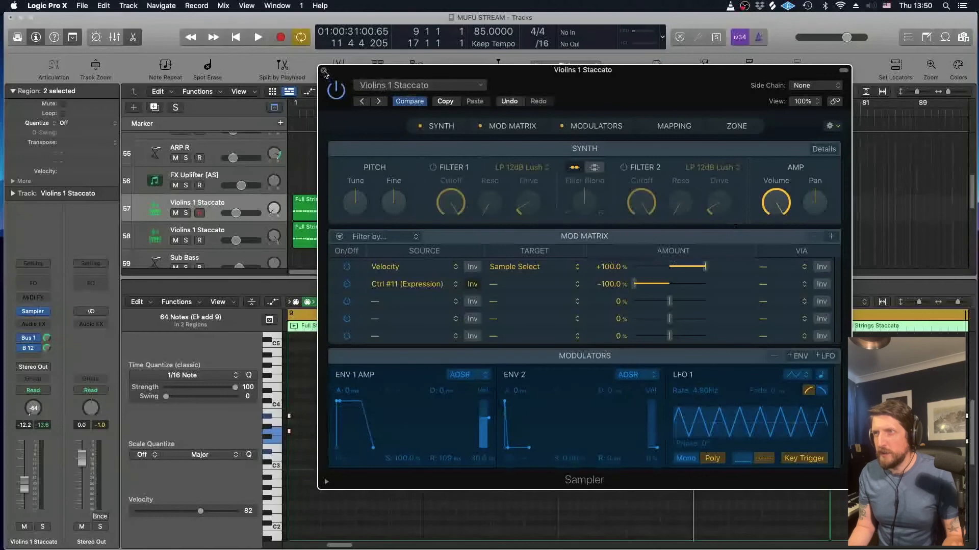
pyautogui.press('super+w')
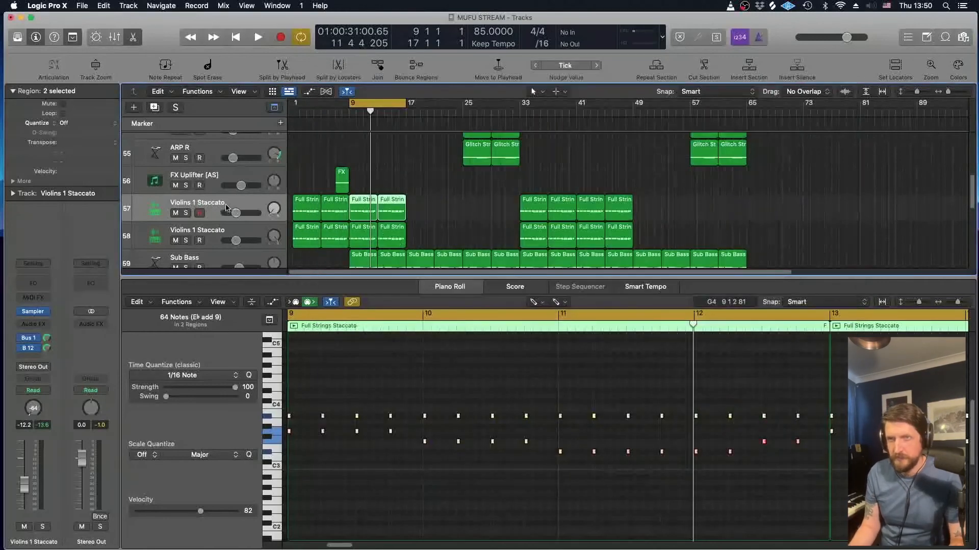
# Step: Reopen track 57's Sampler, browse the Orchestral preset category including Strings, and close the plug-in with the current preset
pyautogui.moveTo(32, 311)
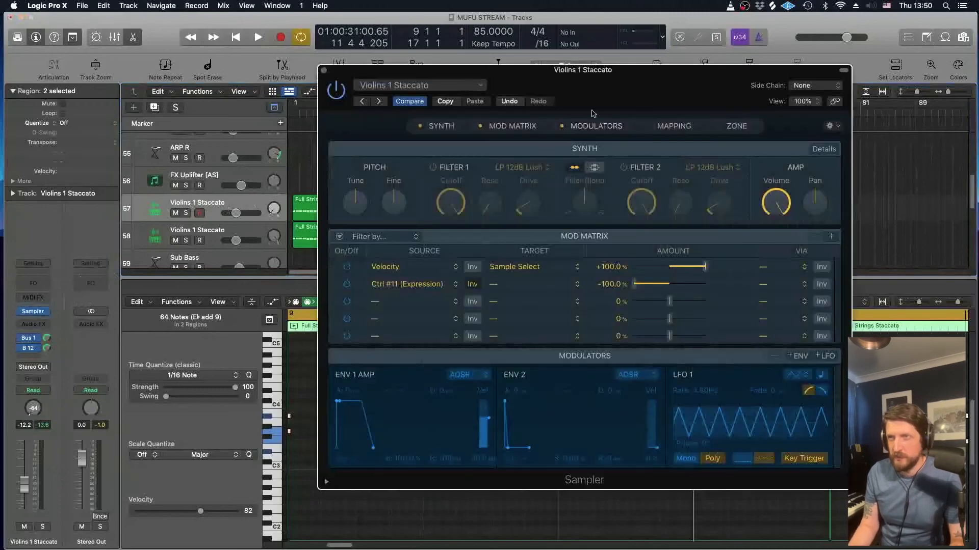
pyautogui.click(419, 85)
pyautogui.moveTo(441, 391)
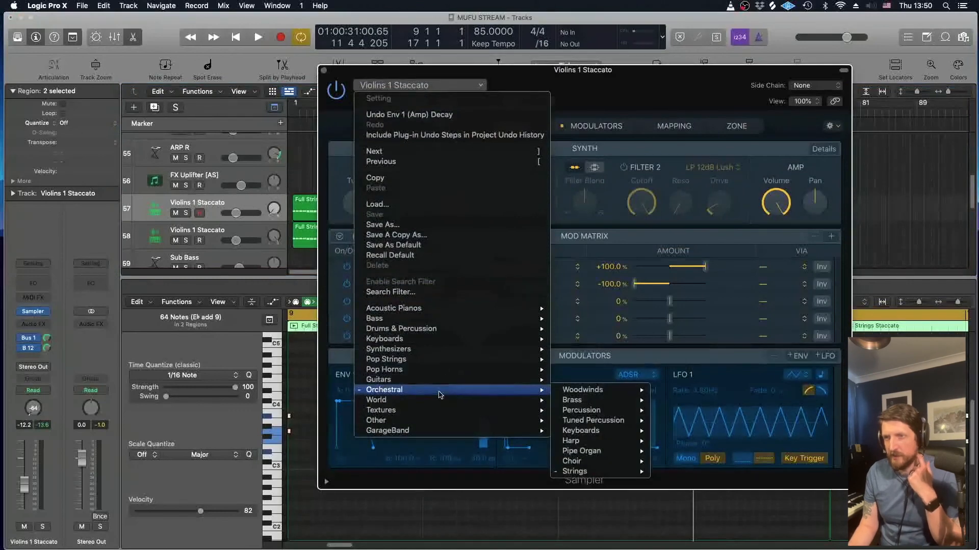
pyautogui.moveTo(604, 473)
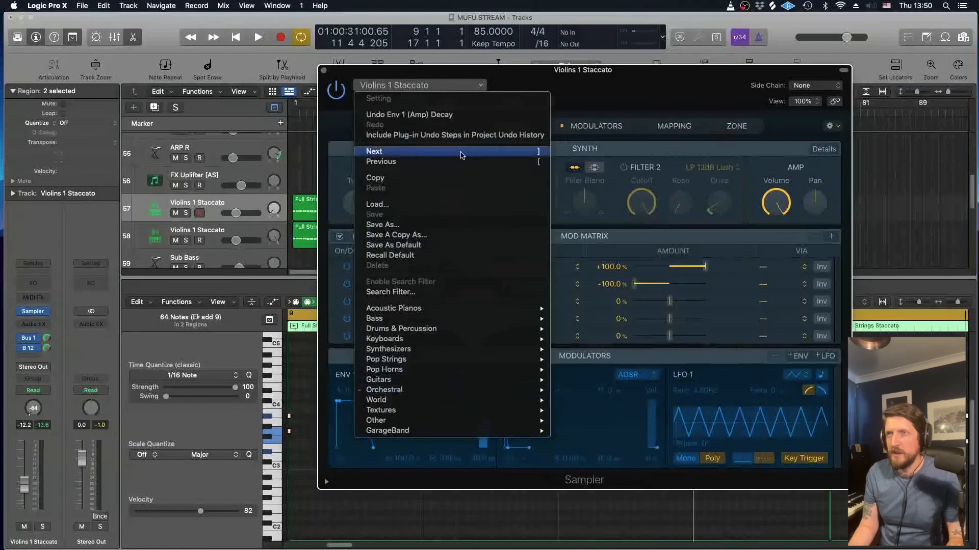
pyautogui.click(609, 96)
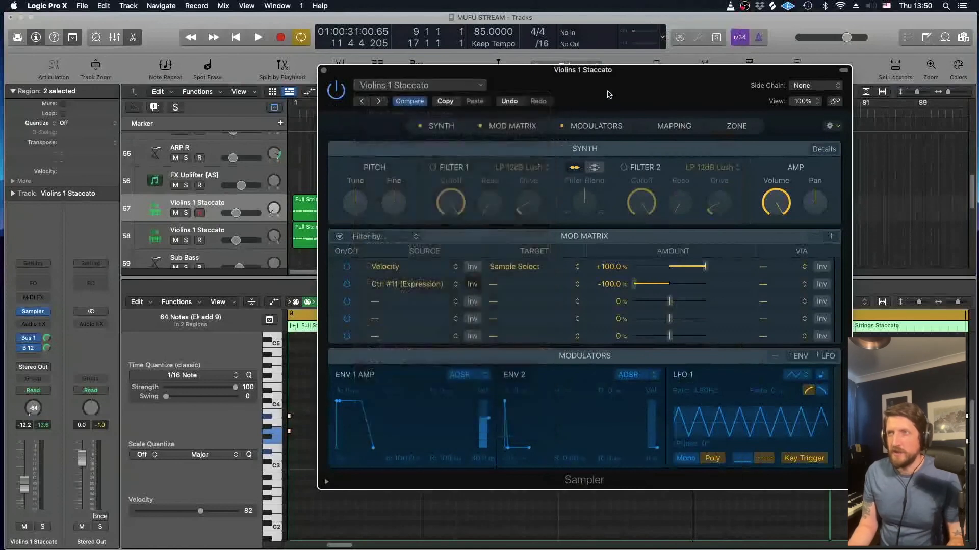
pyautogui.click(324, 71)
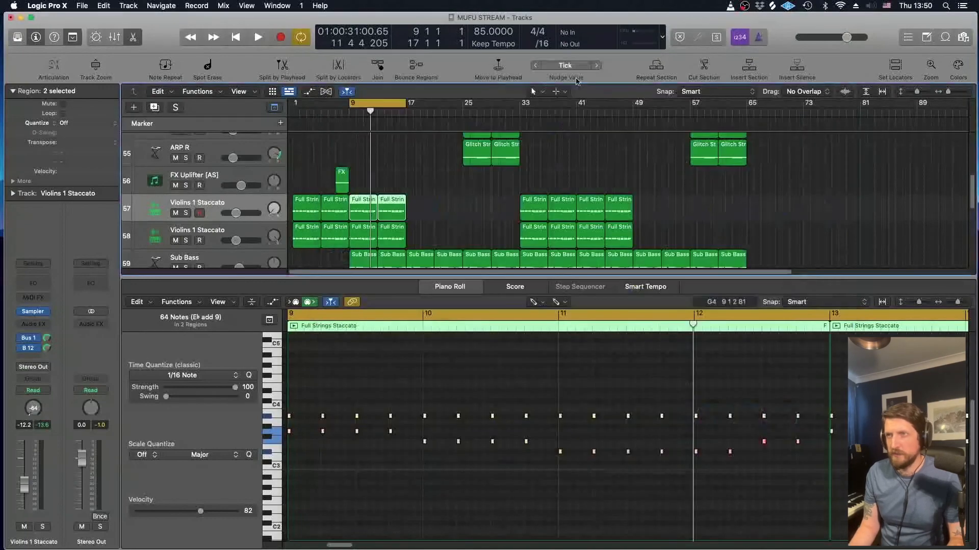